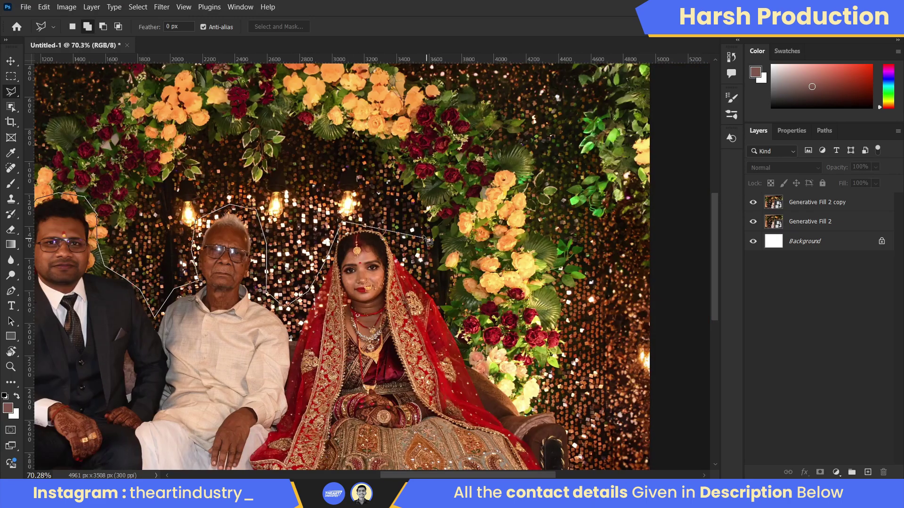
- Close the lasso selection around the three seated people and the sofa, and run Generative Fill on it with the prompt "remove"
scroll(575, 422, down, 3)
scroll(575, 423, left, 5)
click(297, 400)
key(ctrl+0)
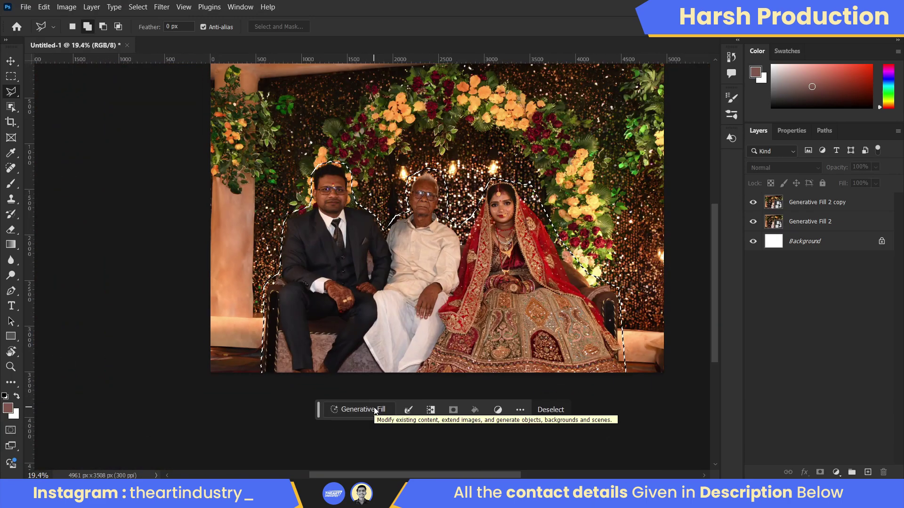
click(374, 409)
text(remove)
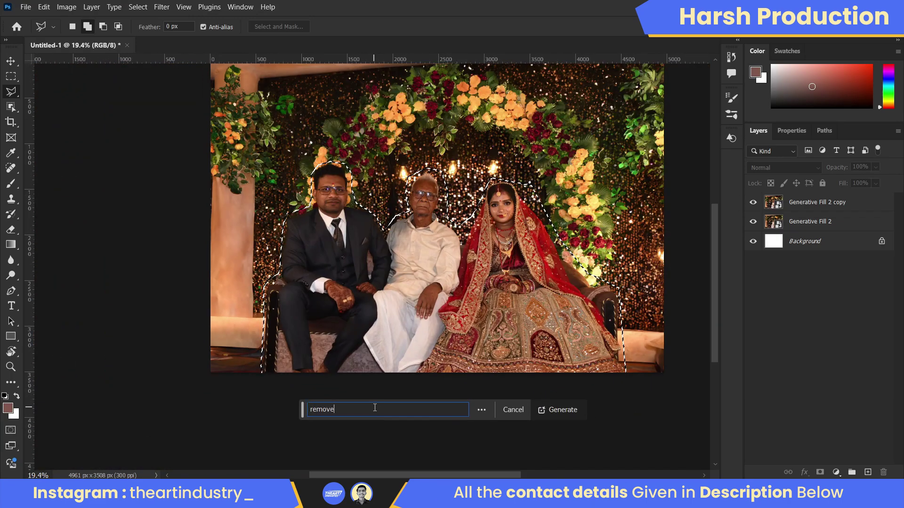
key(Return)
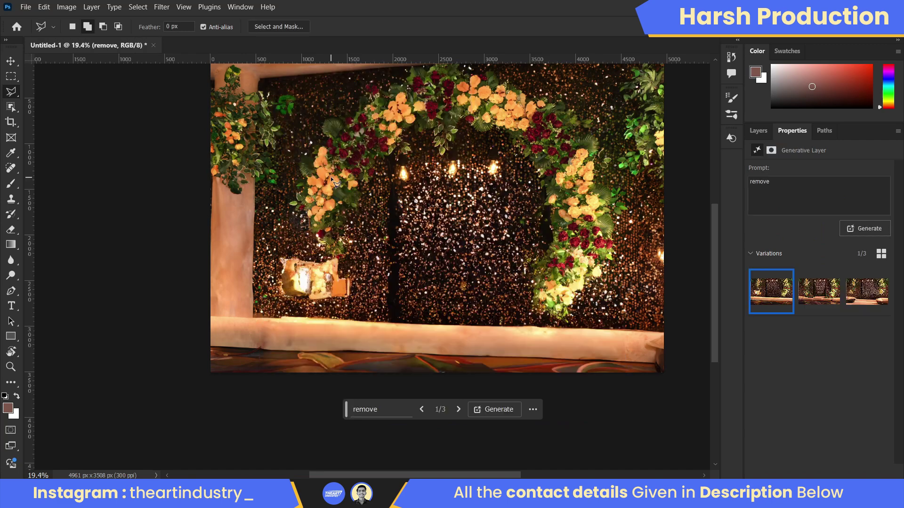
- Compare the generated background variations and keep the second one
click(448, 405)
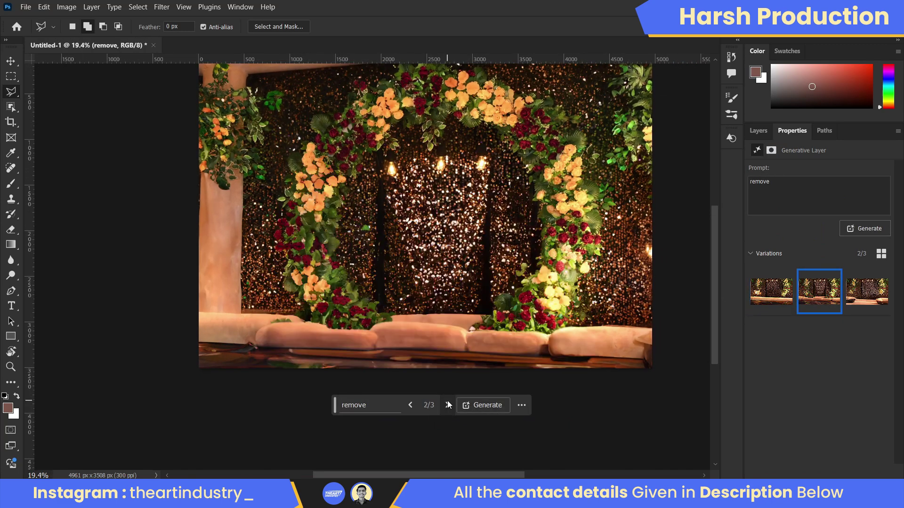
click(448, 405)
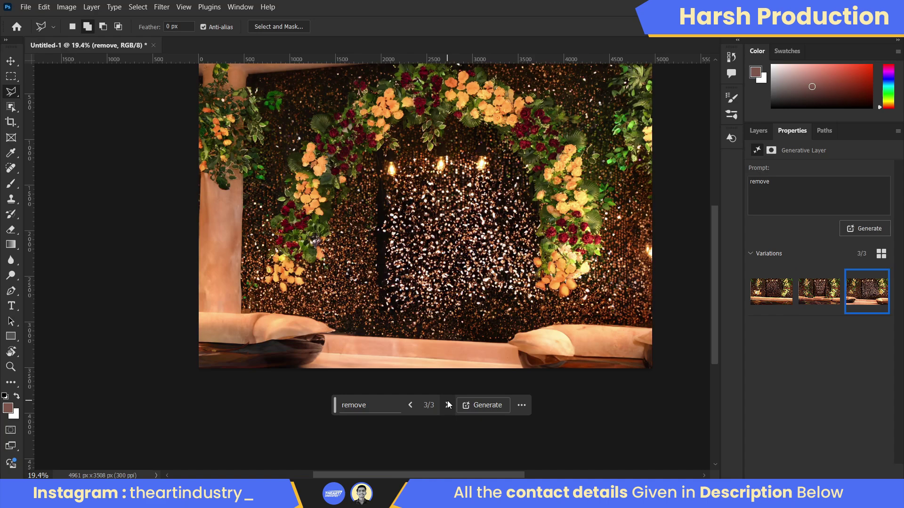
scroll(380, 275, up, 2)
click(821, 277)
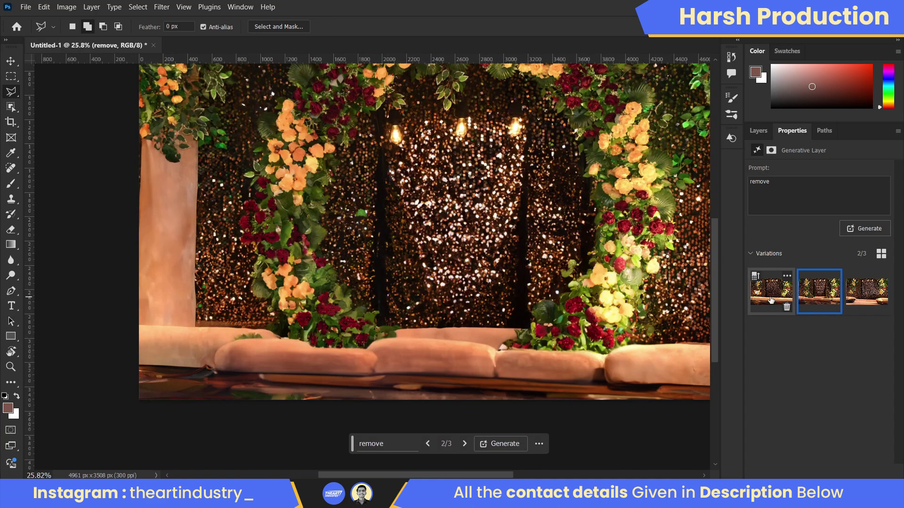
scroll(292, 287, up, 2)
scroll(200, 230, down, 3)
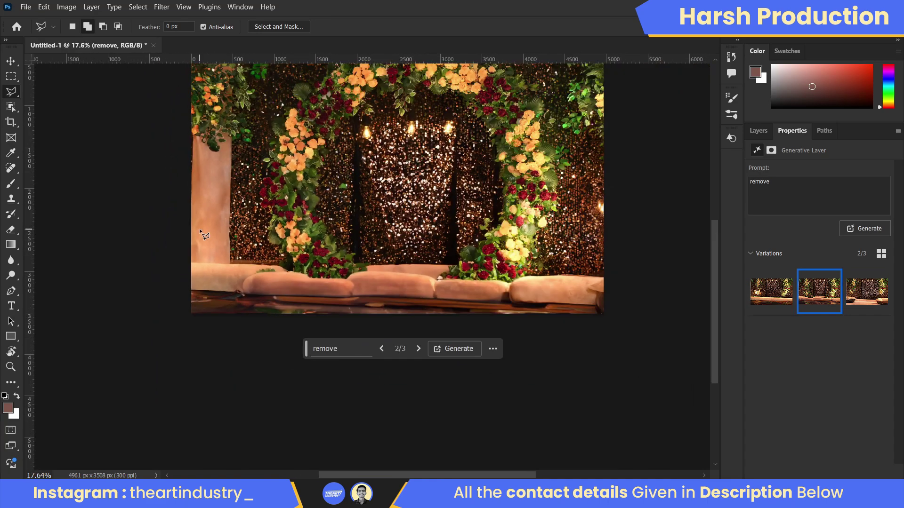
scroll(198, 239, down, 1)
click(747, 136)
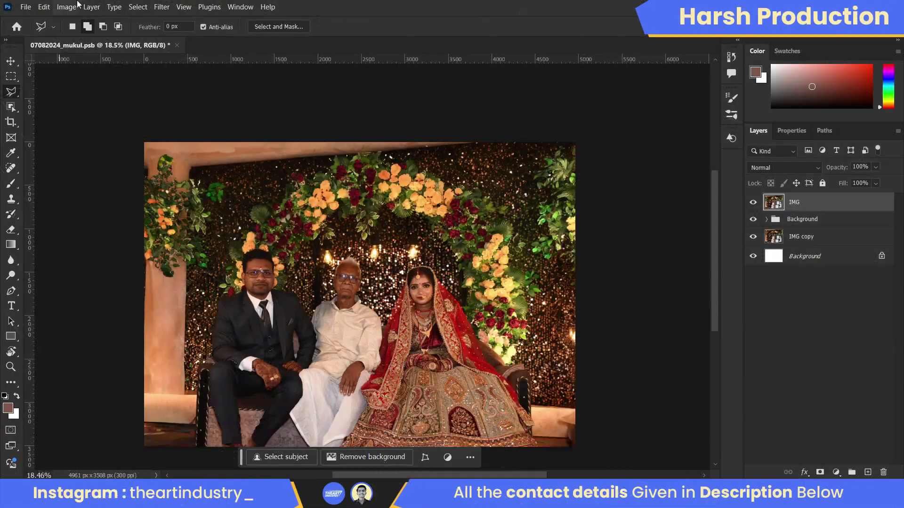
- Automatically select the subject of the IMG layer
click(138, 7)
click(151, 138)
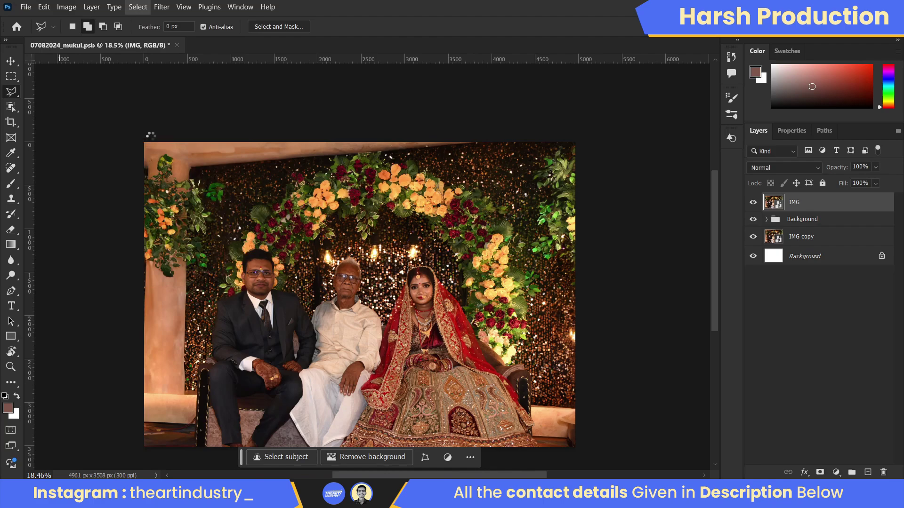
scroll(284, 357, up, 3)
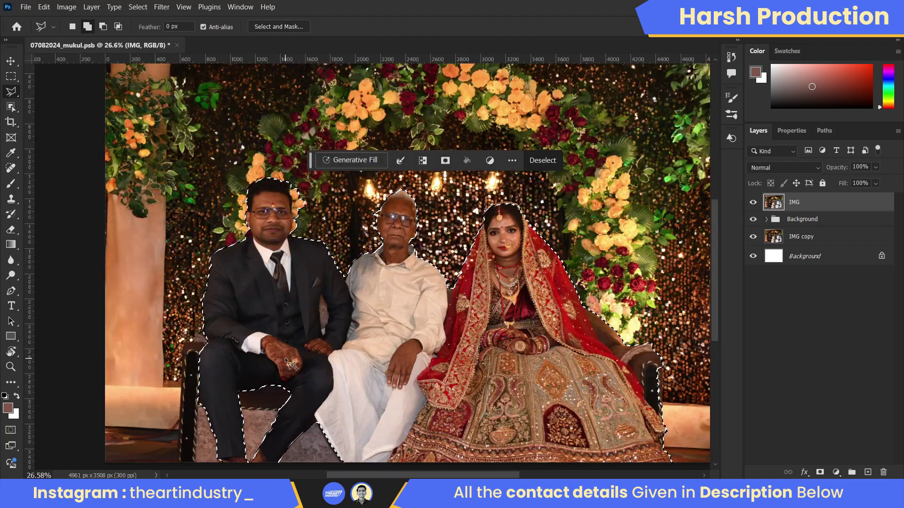
- Add the sofa arm beside the man in the suit to the selection, tracing its outer edge with the Polygonal Lasso
scroll(284, 357, down, 2)
scroll(207, 282, up, 8)
scroll(201, 276, down, 1)
scroll(201, 276, up, 8)
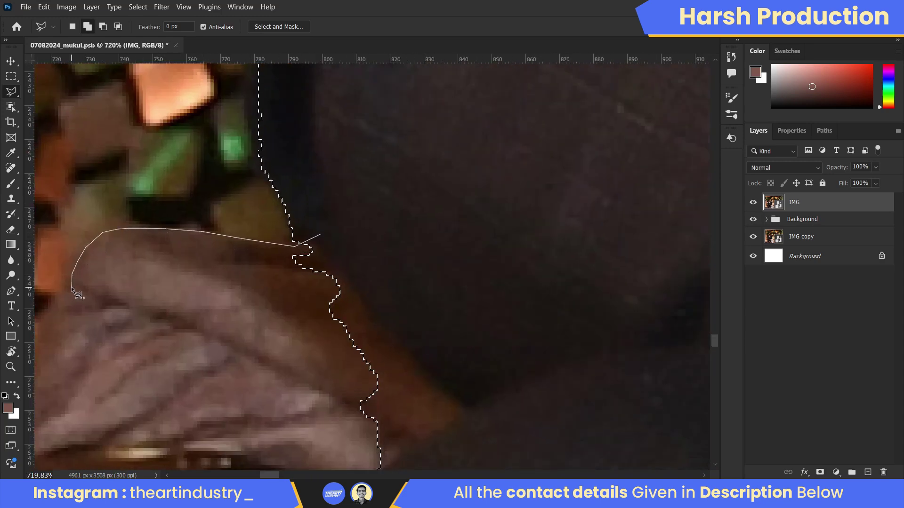
drag(72, 287, 235, 191)
click(184, 306)
drag(184, 306, 369, 162)
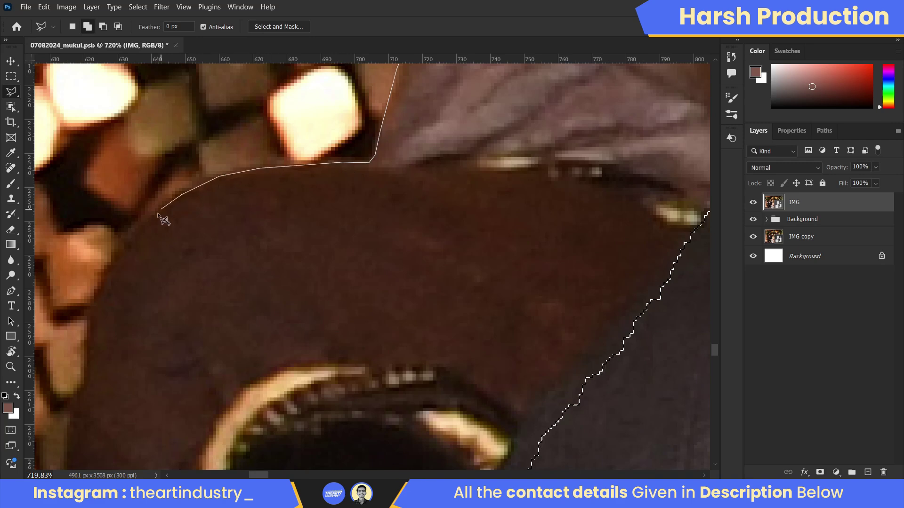
scroll(153, 234, down, 15)
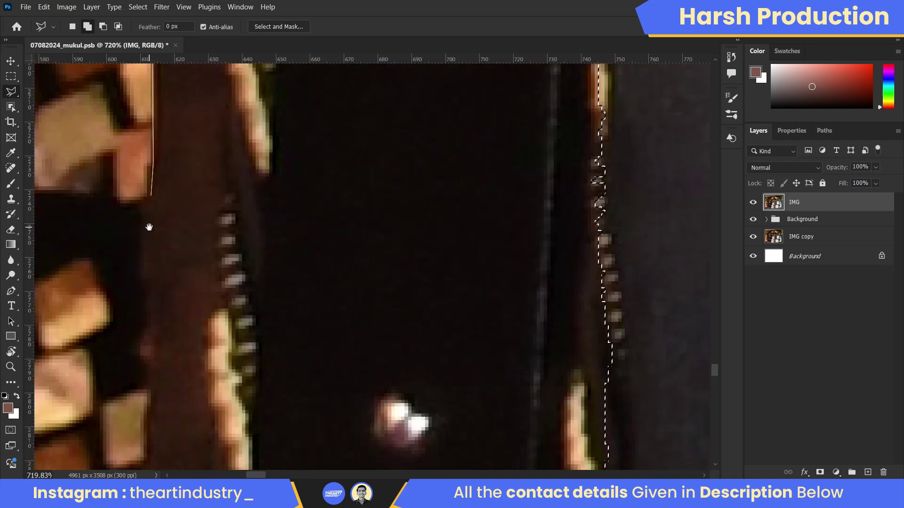
scroll(198, 252, down, 10)
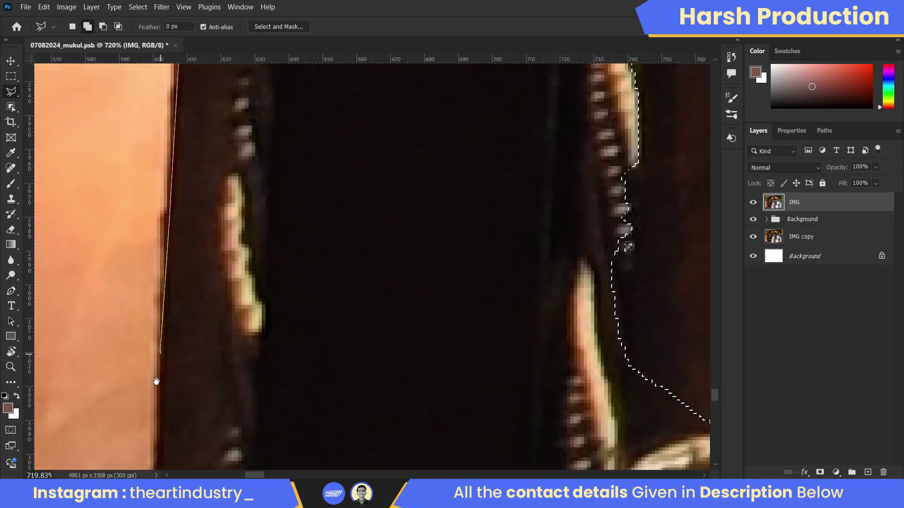
scroll(156, 381, down, 10)
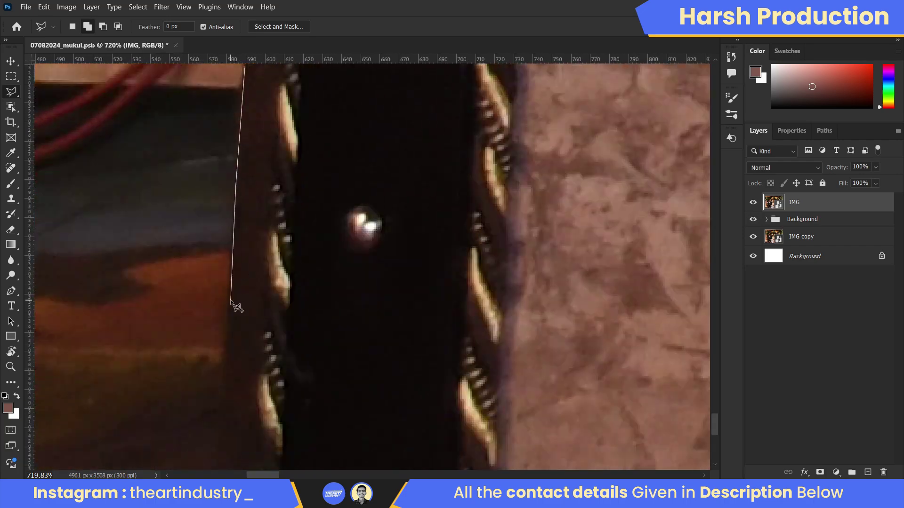
scroll(237, 309, down, 10)
click(293, 364)
scroll(504, 426, up, 10)
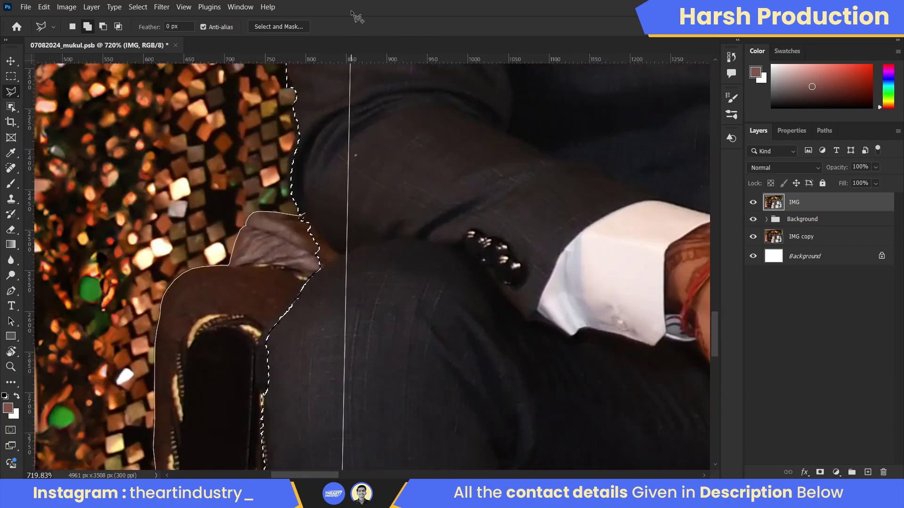
- Add the sofa seat area around the man's legs and the outer edge of the sofa arm beside the bride to the selection
scroll(202, 453, down, 15)
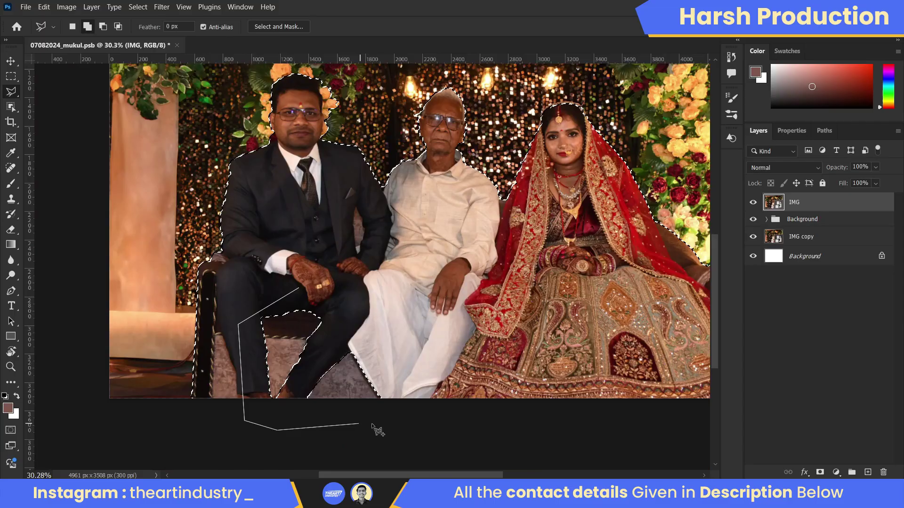
double_click(349, 293)
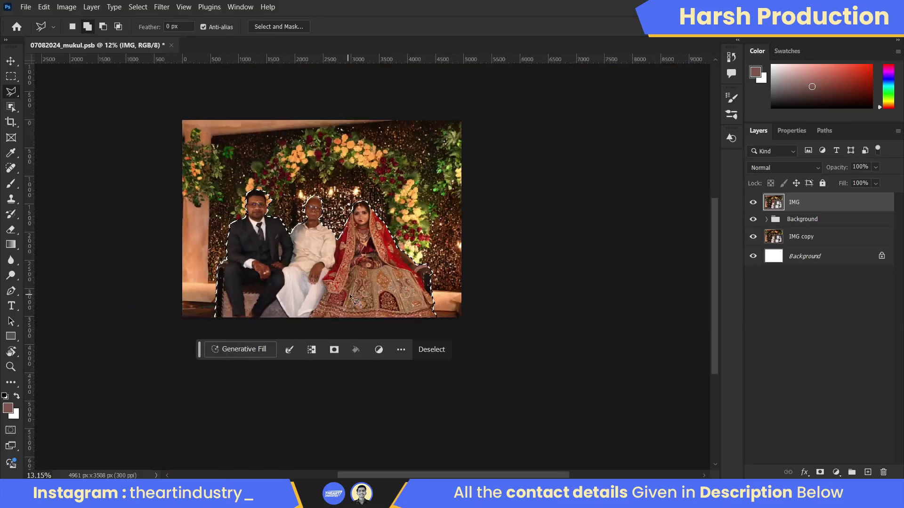
scroll(349, 294, up, 15)
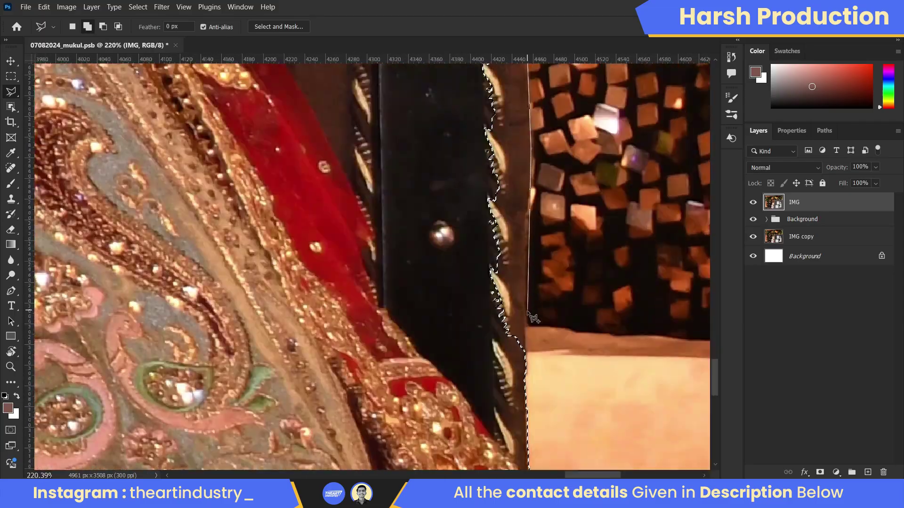
click(523, 244)
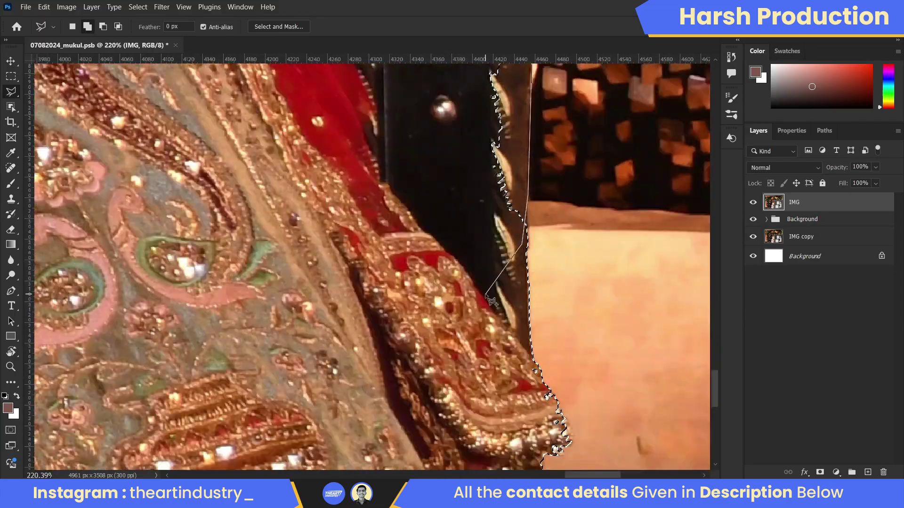
scroll(489, 300, up, 5)
double_click(493, 113)
- Turn the selection into a layer mask on the IMG layer and hide the Background group and the IMG copy layer
scroll(493, 114, down, 10)
click(287, 91)
click(755, 220)
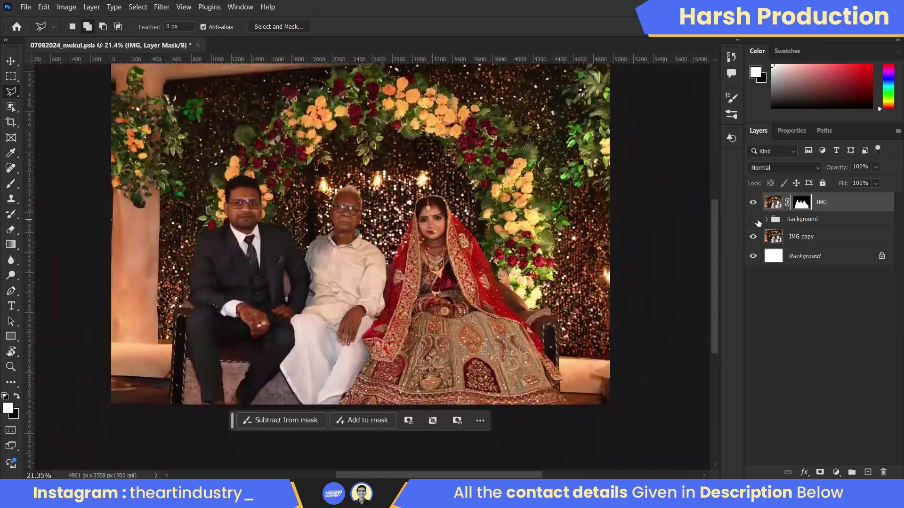
click(753, 237)
scroll(404, 177, up, 5)
scroll(374, 181, down, 5)
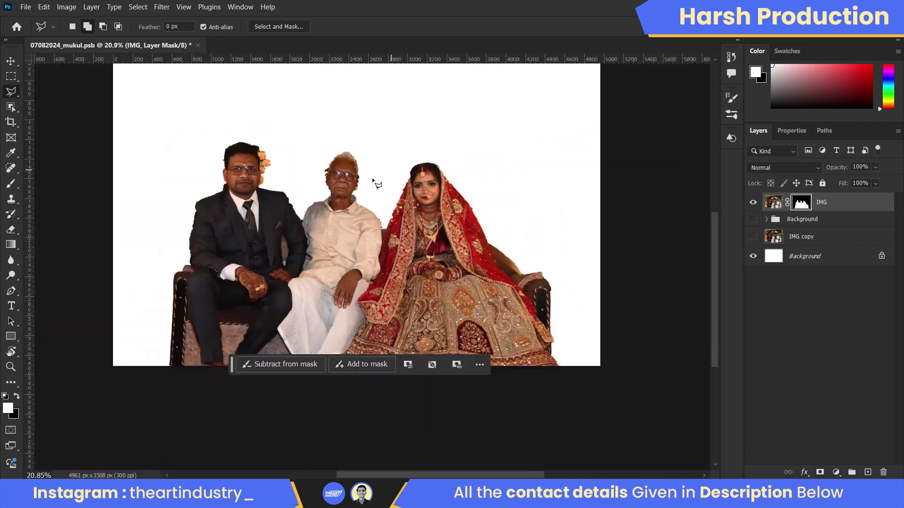
- Paint the leftover flowers and fringe around the suited man's ear and collar out of the IMG mask with a 7 px Hard Round brush
scroll(258, 151, up, 10)
key(b)
right_click(169, 173)
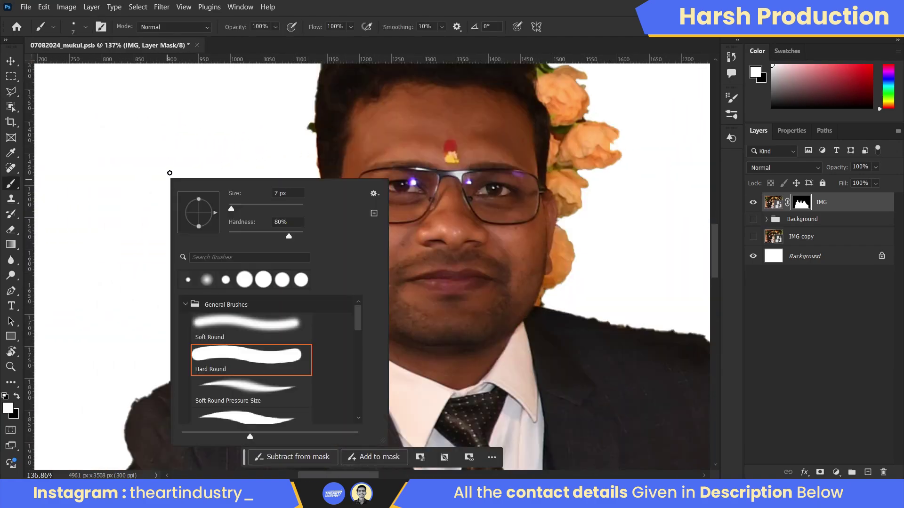
text(9)
key(Return)
scroll(301, 245, up, 8)
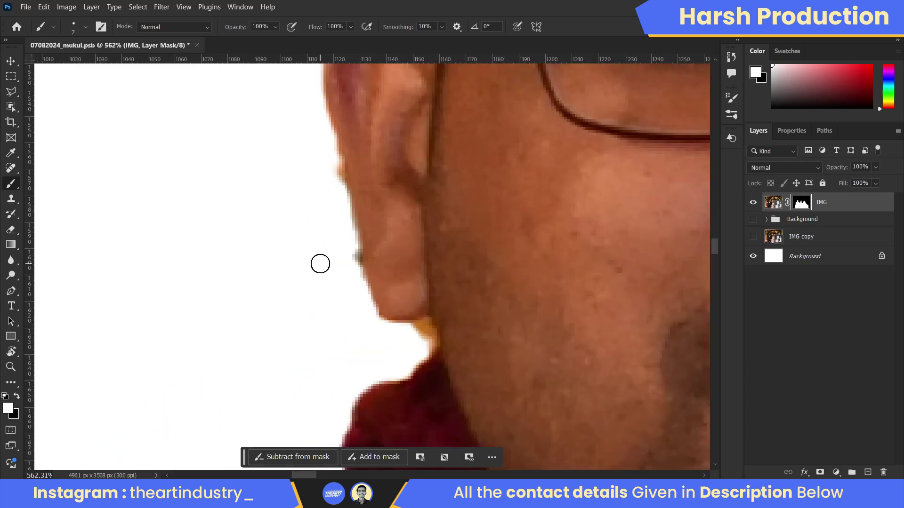
click(348, 238)
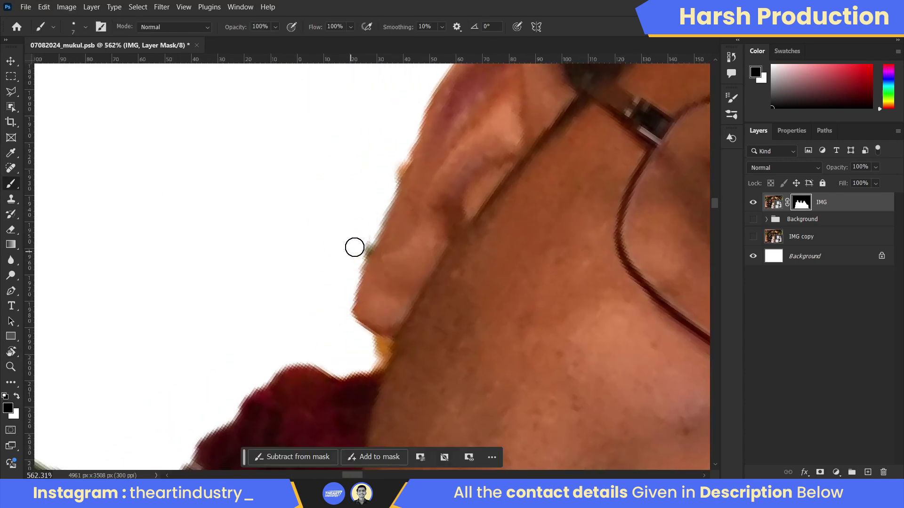
drag(402, 150, 300, 186)
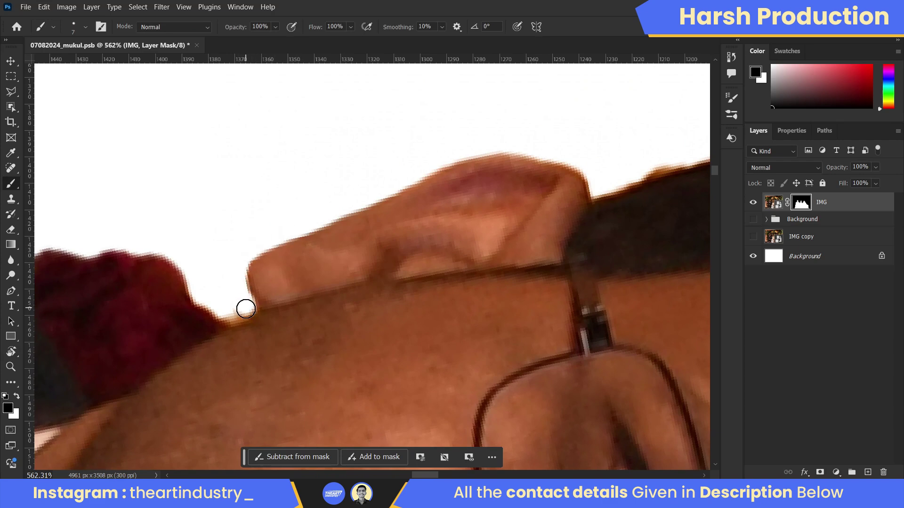
drag(246, 309, 398, 238)
drag(175, 185, 226, 285)
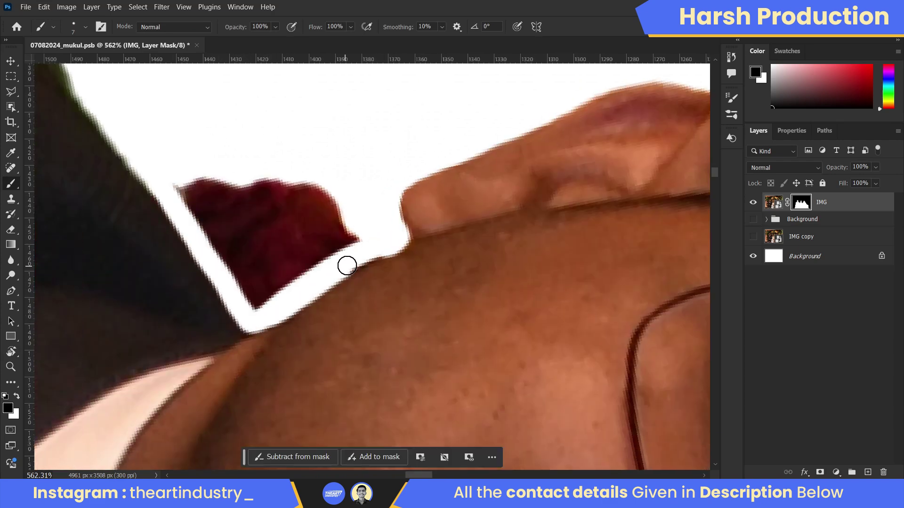
mouse_move(205, 170)
mouse_down()
mouse_move(369, 242)
mouse_move(302, 222)
mouse_move(345, 190)
mouse_move(224, 193)
mouse_move(256, 147)
mouse_move(326, 157)
mouse_move(367, 141)
mouse_move(317, 139)
mouse_move(216, 196)
mouse_move(313, 165)
mouse_move(221, 224)
mouse_move(184, 231)
mouse_move(218, 125)
mouse_move(90, 278)
mouse_move(231, 183)
mouse_move(146, 210)
mouse_move(413, 87)
mouse_move(127, 252)
mouse_move(179, 194)
mouse_move(509, 192)
mouse_move(414, 188)
mouse_move(258, 264)
mouse_move(466, 134)
mouse_move(125, 339)
mouse_move(68, 220)
mouse_move(202, 141)
mouse_move(270, 169)
mouse_move(253, 216)
mouse_move(173, 224)
mouse_up()
- Mask out the orange and green background fringe along the edge of the suited man's hair
key(])
key(])
key([)
key([)
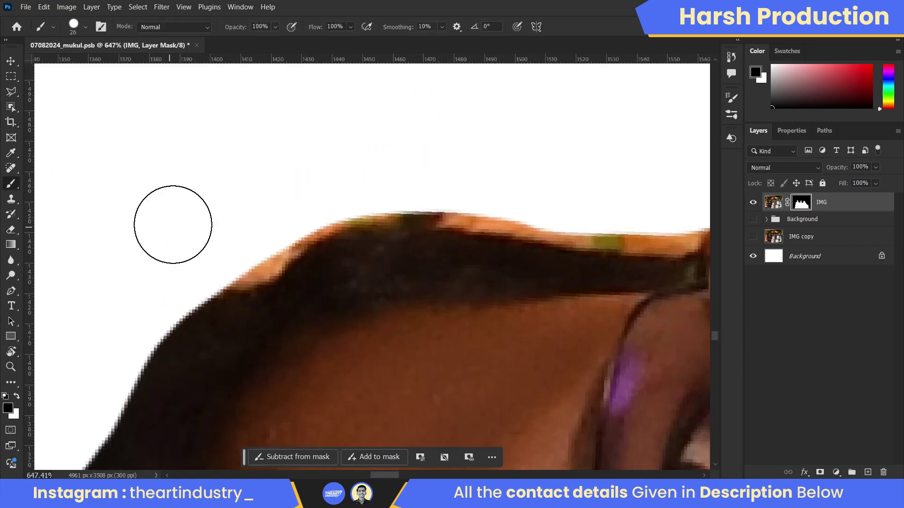
mouse_move(282, 229)
mouse_down()
mouse_move(157, 363)
mouse_move(331, 206)
mouse_move(282, 232)
mouse_move(303, 284)
mouse_up()
- Smooth the mask edge along the shoulder of the man's dark jacket with a 9 px brush
key([)
key([)
key([)
mouse_move(376, 193)
mouse_down()
mouse_move(354, 181)
mouse_move(127, 264)
mouse_move(74, 349)
mouse_move(144, 268)
mouse_up()
key(])
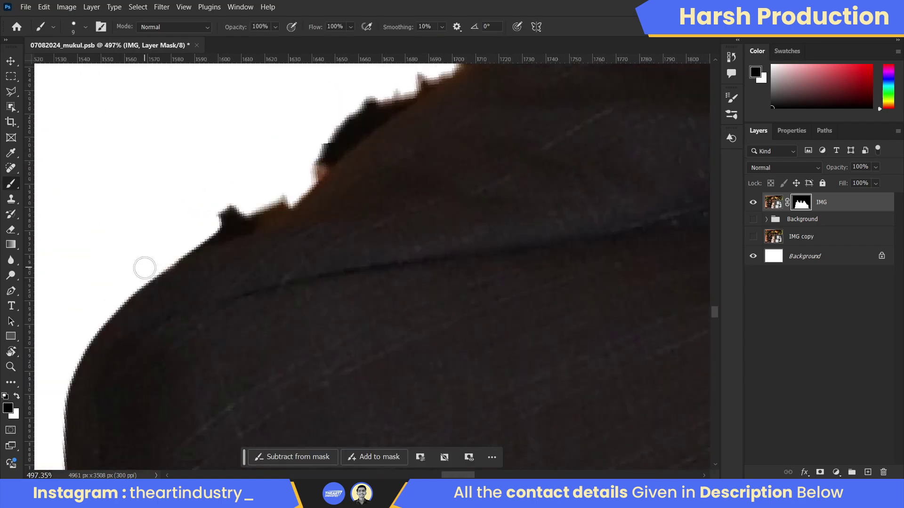
mouse_move(187, 288)
mouse_down()
mouse_move(363, 292)
mouse_move(428, 260)
mouse_move(384, 168)
mouse_move(273, 145)
mouse_move(373, 158)
mouse_up()
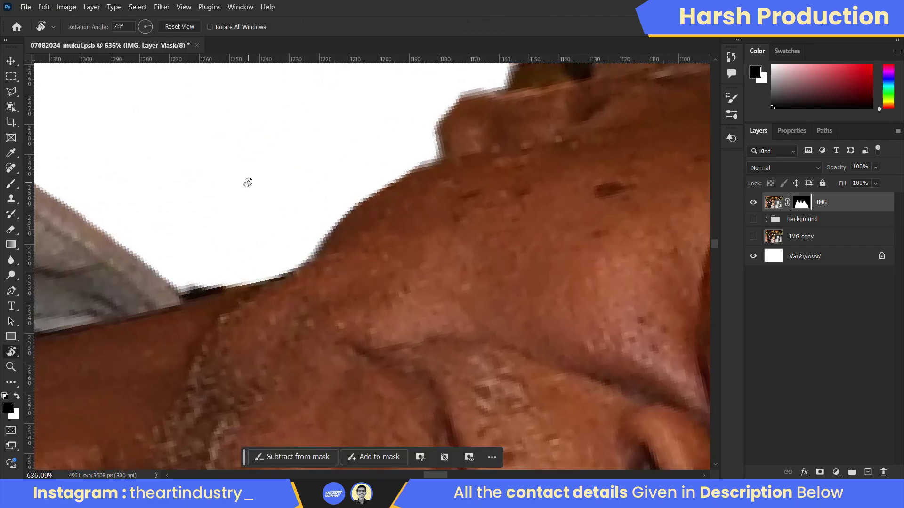
- Refine the IMG mask edge along the elderly man's neck and the sofa arm, enlarging the brush to 12 px
mouse_move(247, 182)
mouse_down()
mouse_move(168, 281)
mouse_move(166, 252)
mouse_move(379, 193)
mouse_move(280, 195)
mouse_up()
key(bracketright)
key(bracketright)
key(bracketright)
scroll(378, 193, up, 2)
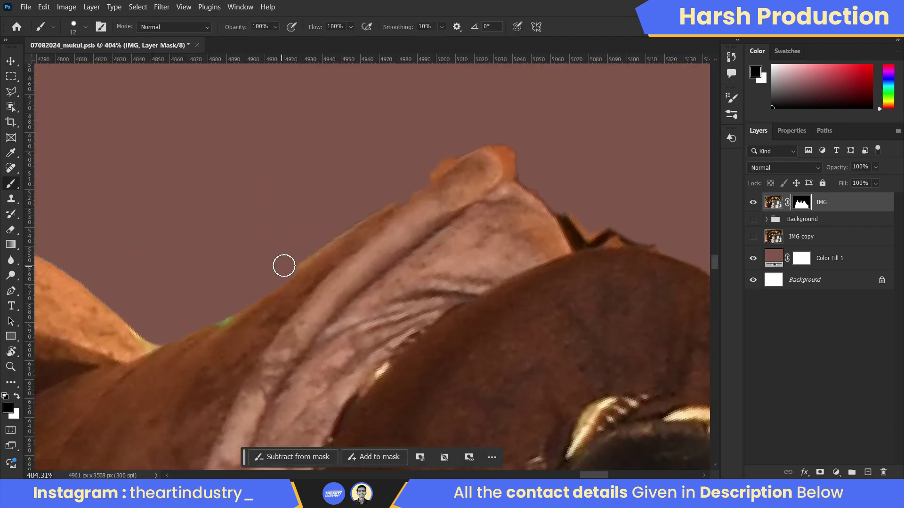
- Refine the IMG mask edge along the bride's embroidered dress and the adjoining sofa frame with a 20 px brush
scroll(237, 254, left, 20)
key(bracketright)
key(bracketright)
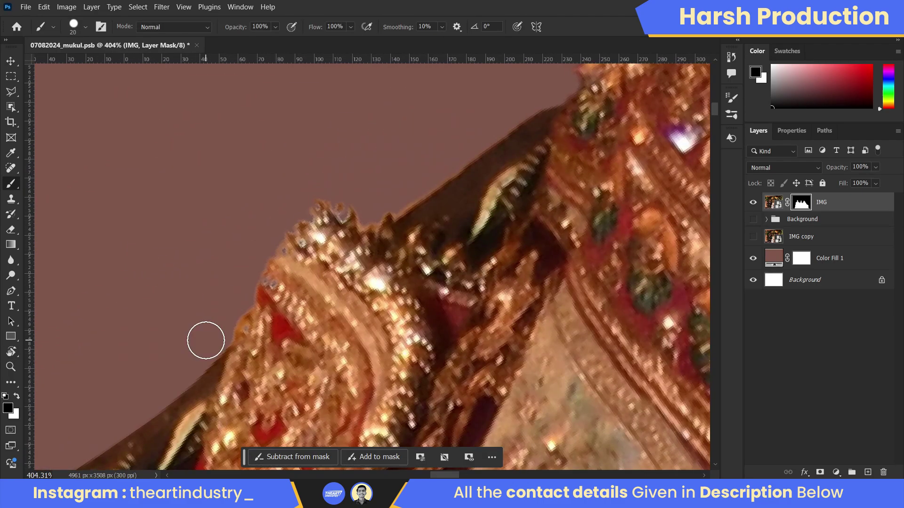
key(x)
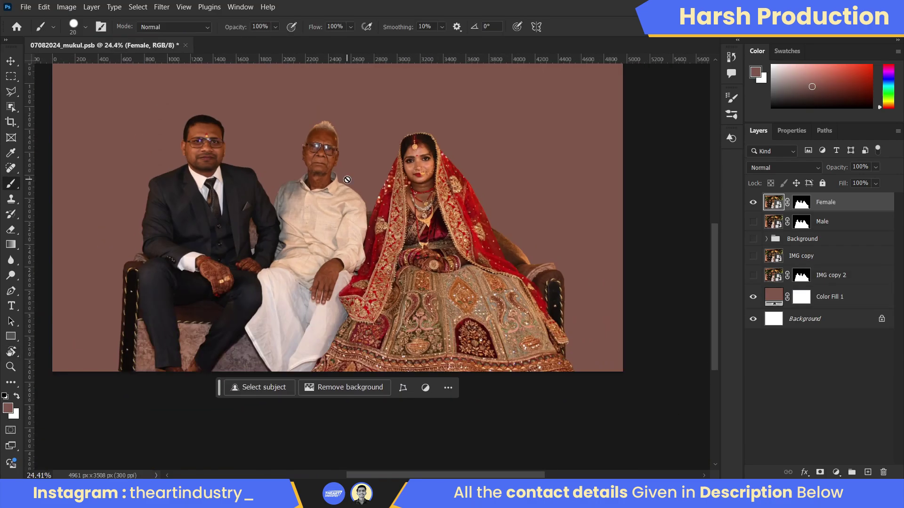
- Mask the two men out of the Female layer and trim the edge along the bride's red veil with a 37 px brush, then a 24 px brush
drag(277, 223, 299, 191)
scroll(396, 202, up, 5)
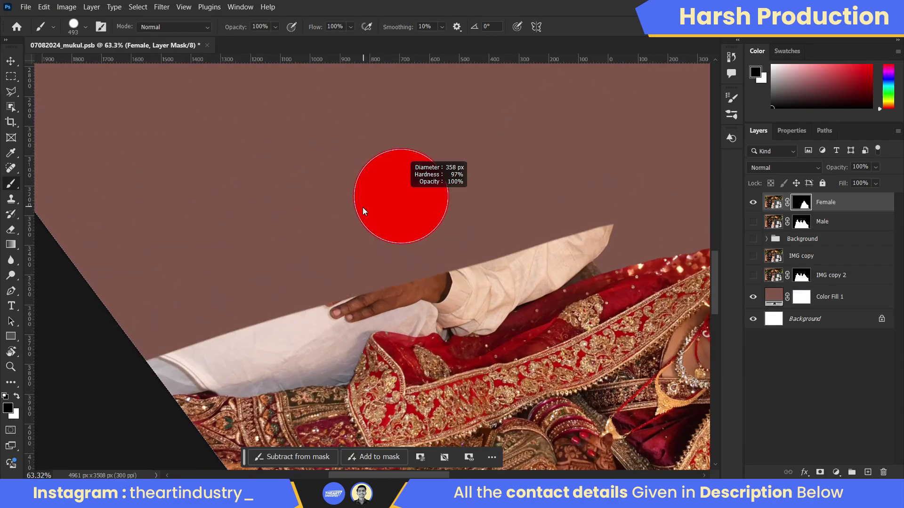
drag(395, 202, 334, 171)
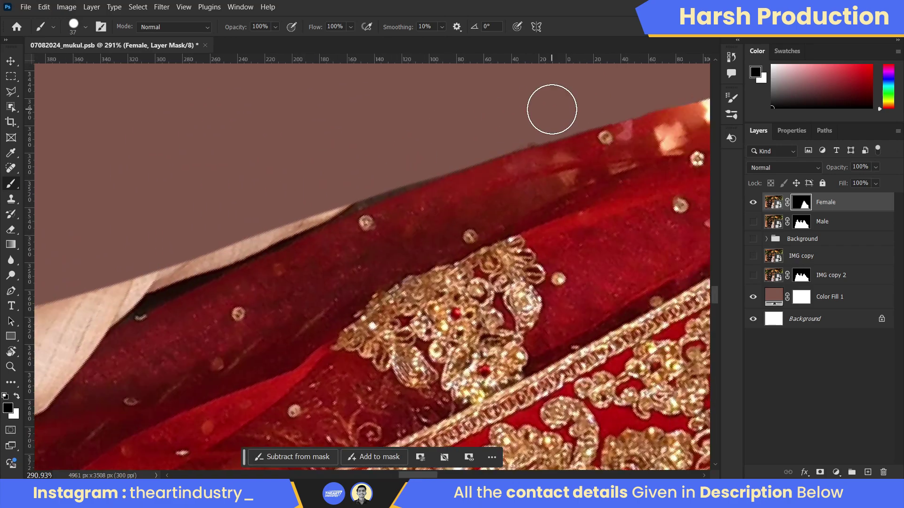
scroll(408, 151, left, 15)
key(bracketleft)
key(bracketleft)
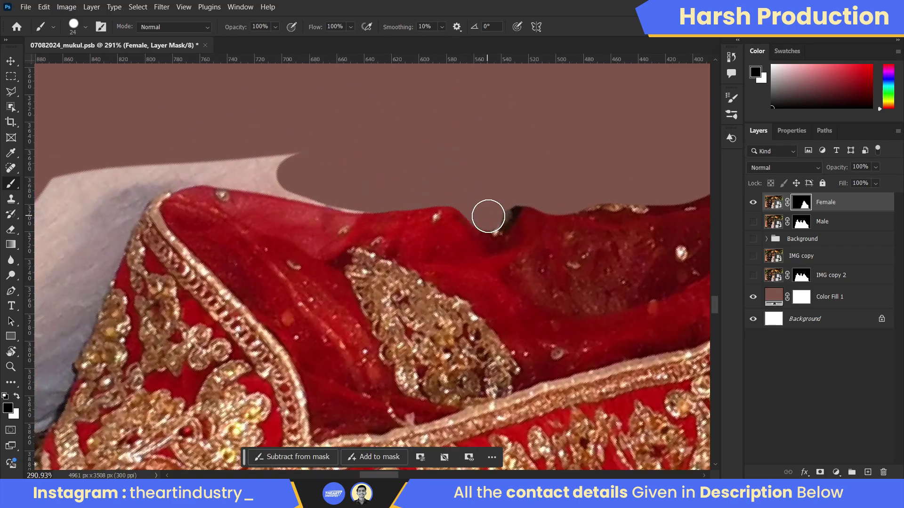
- Mask the leftover white cloth out of the Female layer along the bride's embroidered skirt, using brushes of 28 and 25 px
scroll(488, 216, left, 20)
key(bracketright)
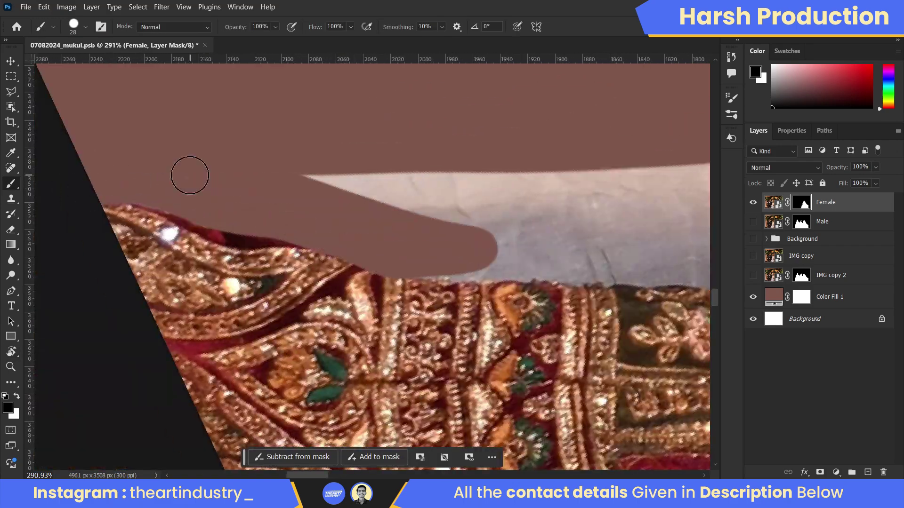
scroll(190, 175, down, 4)
key(bracketleft)
scroll(369, 125, right, 5)
drag(476, 214, 400, 232)
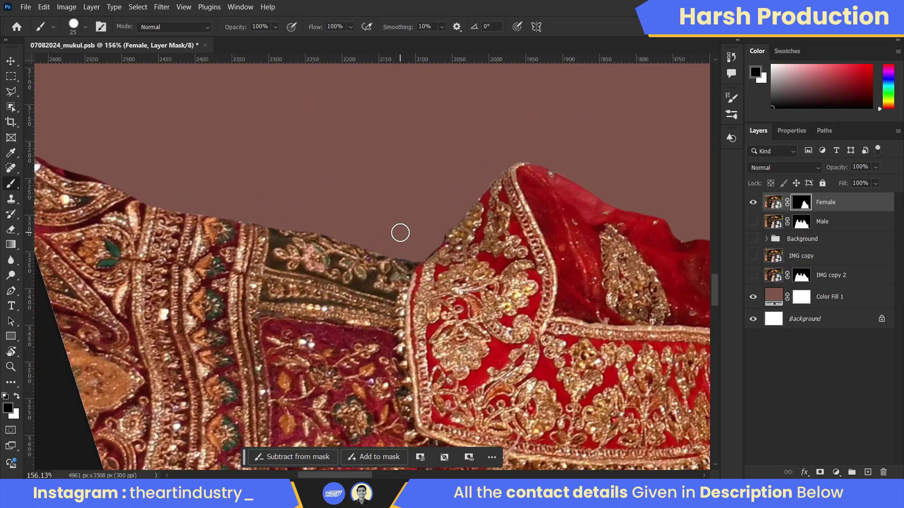
- Hide the Female layer and mask the bride out of the Male layer, starting with a 645 px brush
scroll(400, 232, down, 8)
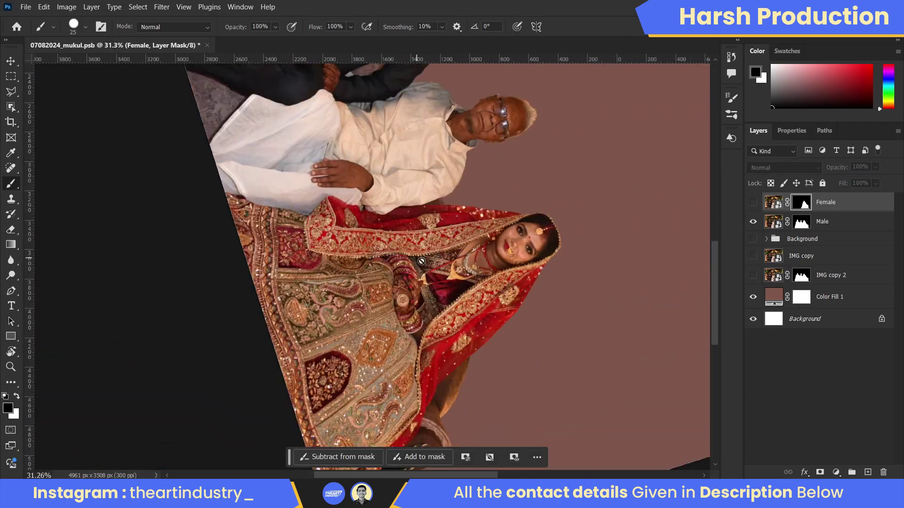
scroll(421, 262, up, 6)
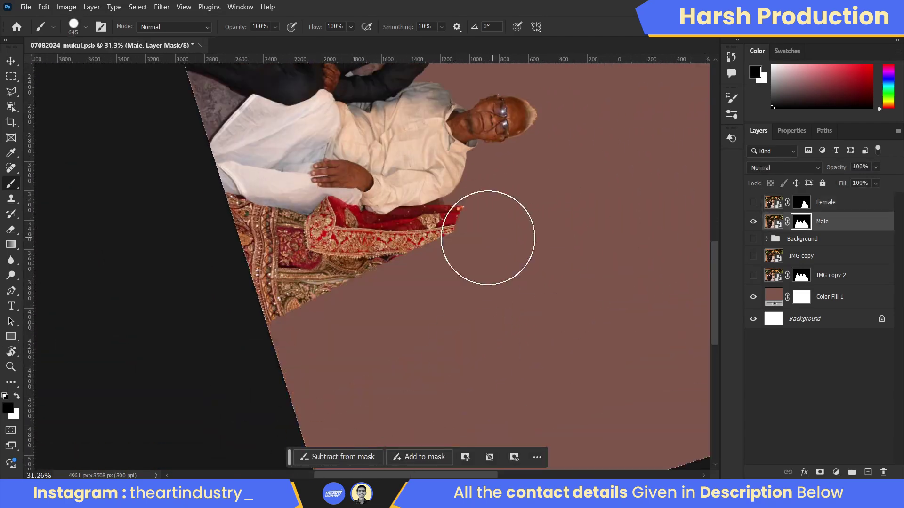
scroll(212, 353, left, 5)
key(l)
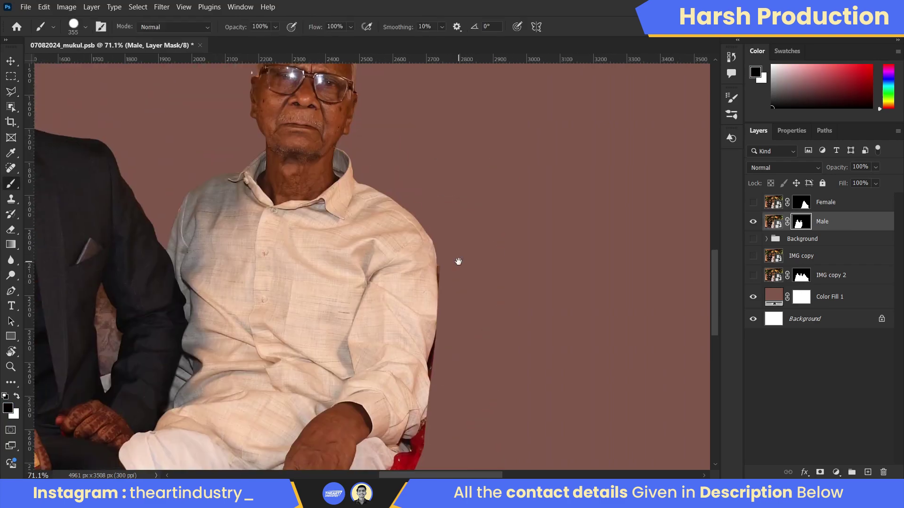
- Clean the Male layer's mask edge along the elderly man's shirt and white dhoti with a 17 px brush
scroll(459, 262, up, 5)
scroll(393, 268, up, 3)
scroll(222, 217, right, 10)
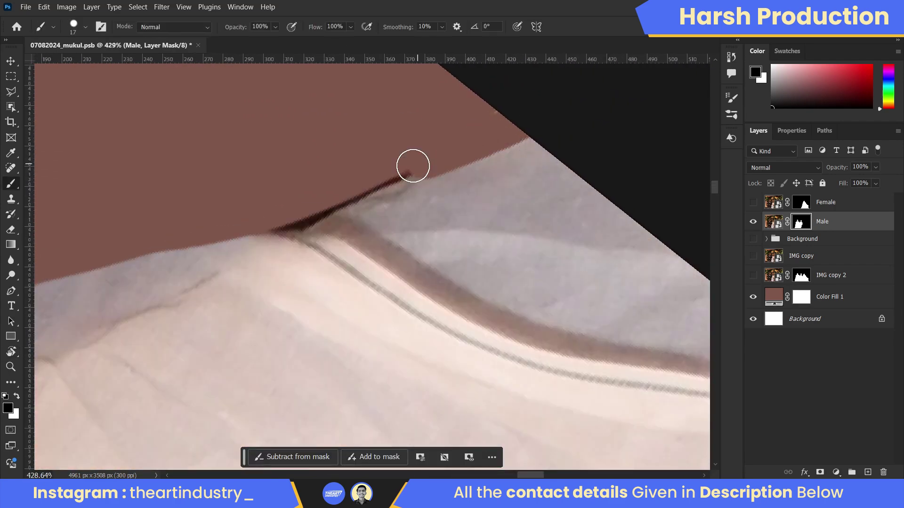
key(r)
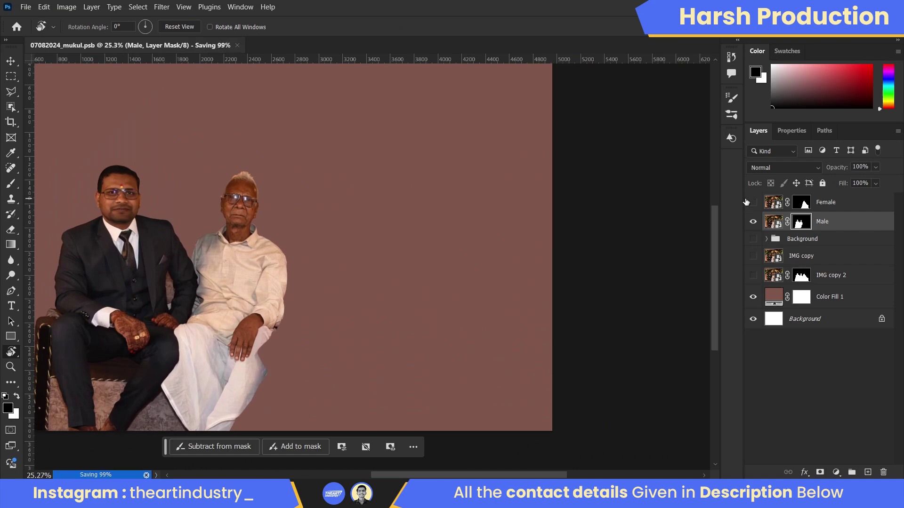
- Hide the Female and Male layers and place the dadi photo of the elderly woman in the document
click(753, 202)
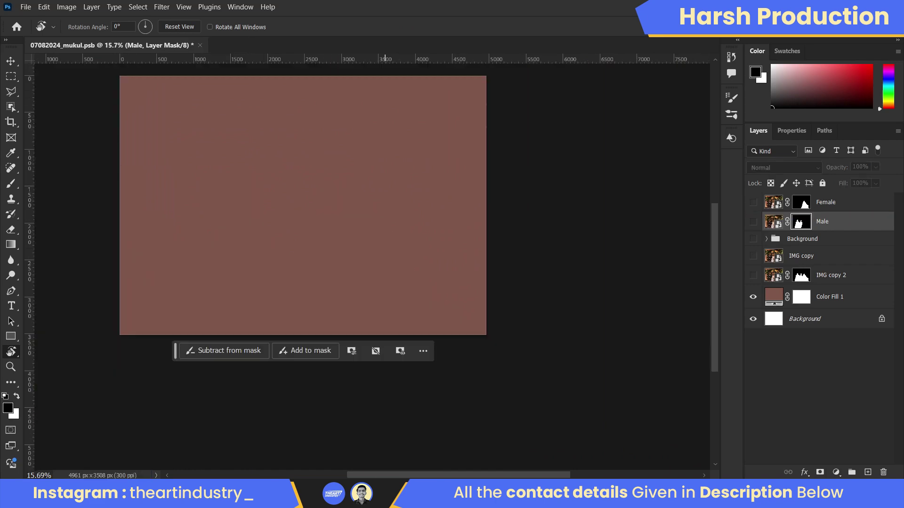
key(super+e)
drag(637, 305, 312, 231)
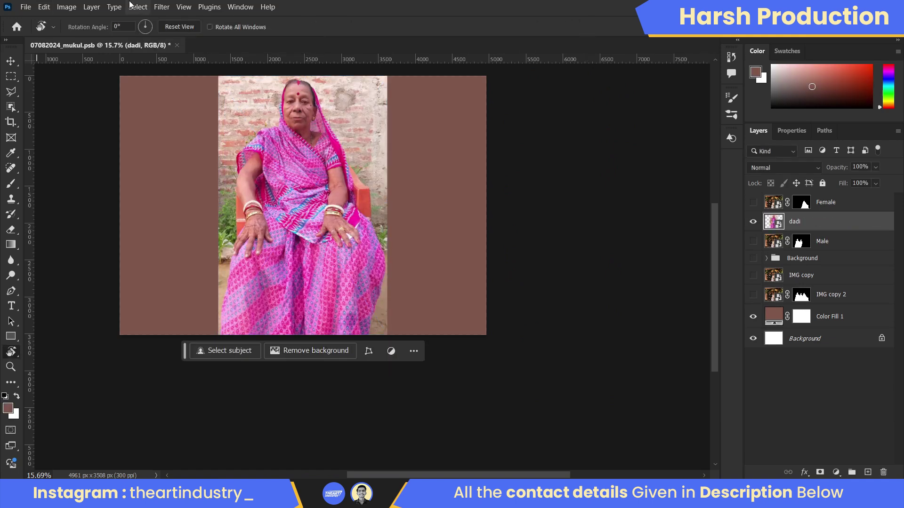
- Select the elderly woman as the subject of the dadi layer and add a layer mask from the selection
click(137, 7)
click(165, 134)
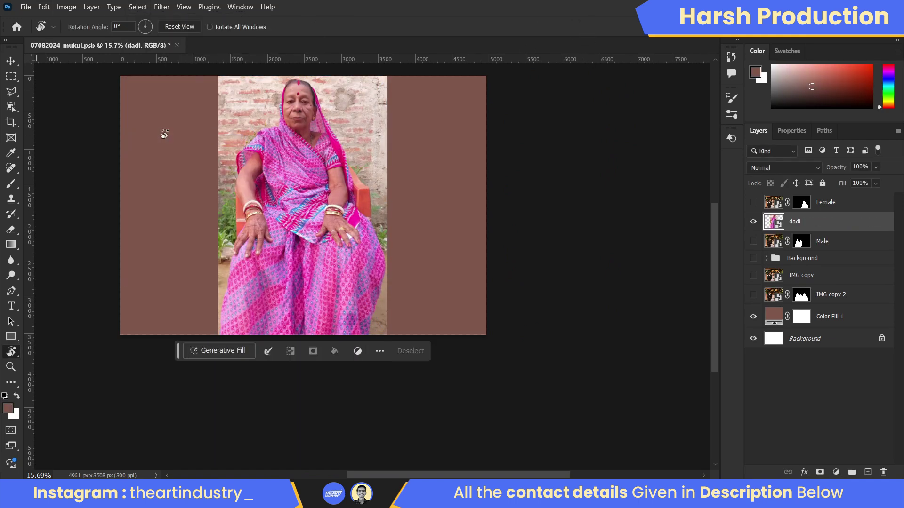
click(313, 351)
- Mask the orange chair out of the dadi layer along the saree's patterned sleeve edge with a 53 px brush
scroll(372, 263, up, 10)
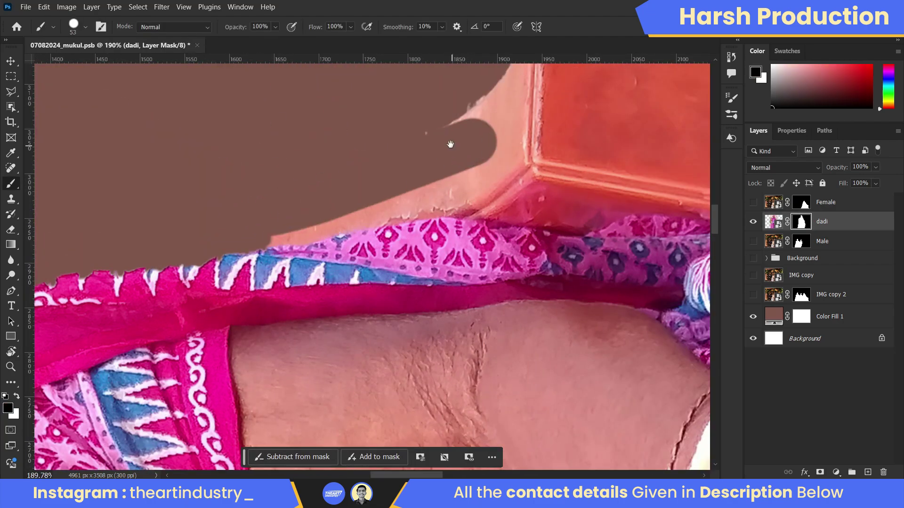
drag(450, 144, 288, 178)
mouse_move(573, 105)
mouse_down()
mouse_move(434, 145)
mouse_move(313, 151)
mouse_up()
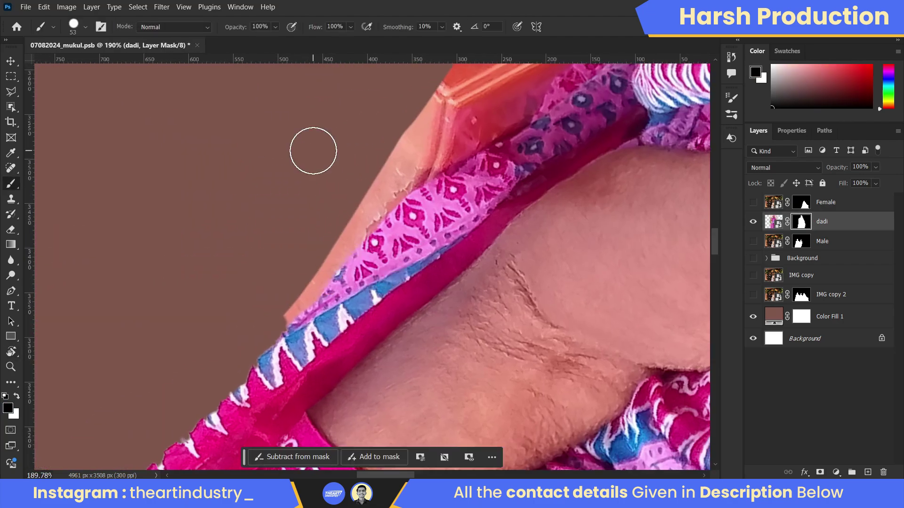
scroll(313, 151, up, 5)
key(bracketleft)
key(bracketleft)
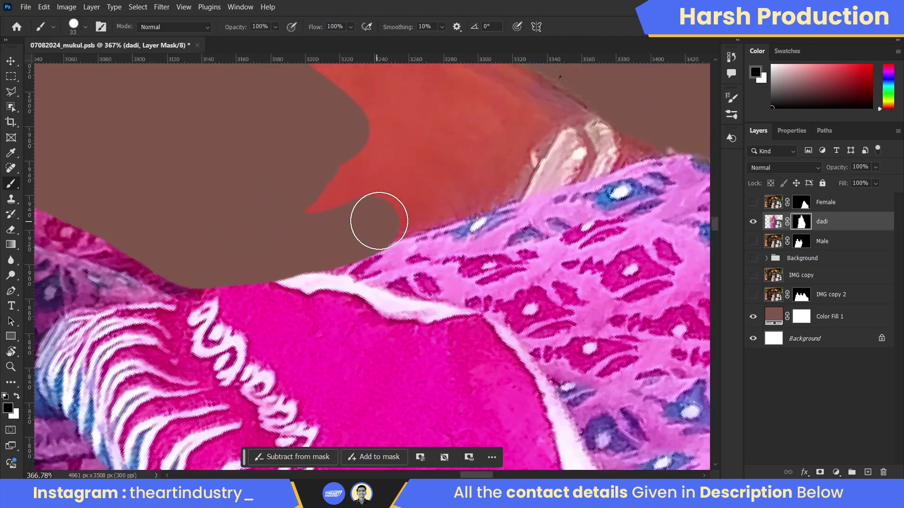
- Mask out the remaining red chair parts around the woman's saree, arm and bangles with brushes of 33 and 24 px
drag(378, 221, 216, 152)
scroll(287, 188, down, 10)
key(bracketleft)
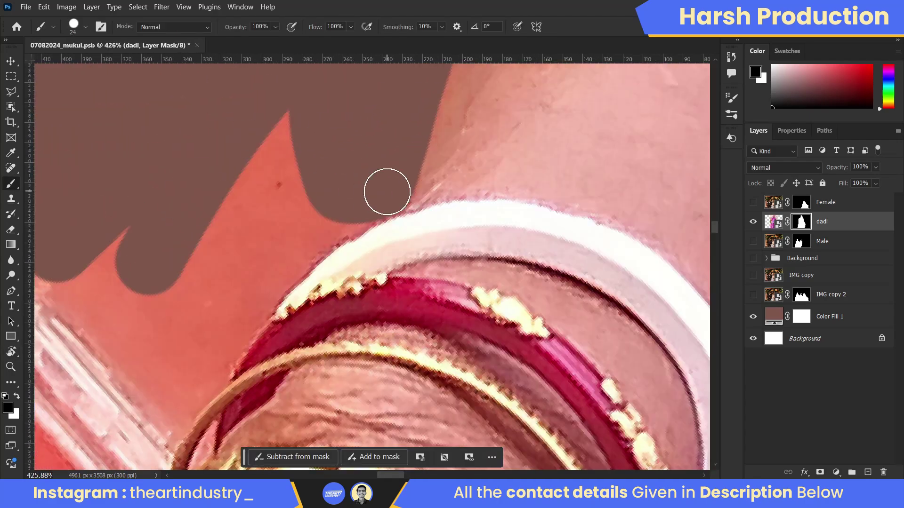
scroll(212, 367, up, 5)
drag(423, 155, 363, 259)
scroll(363, 259, up, 5)
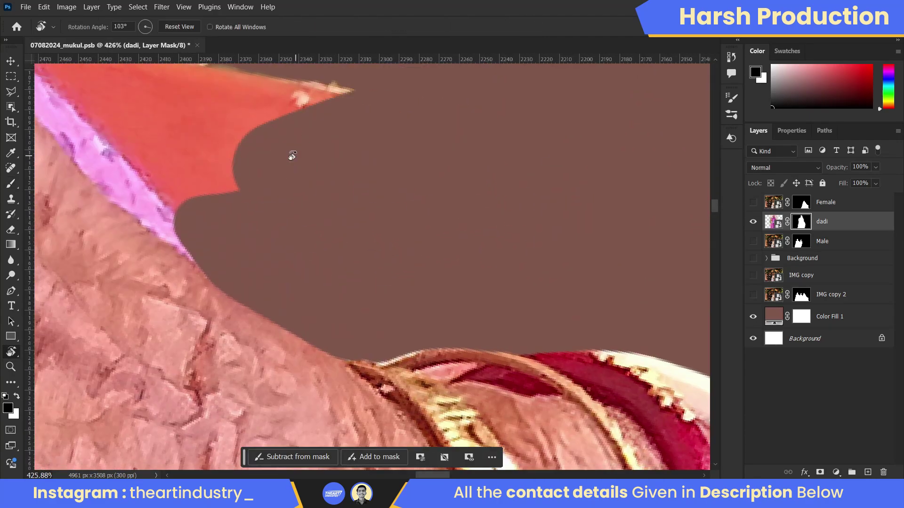
key(bracketright)
key(bracketright)
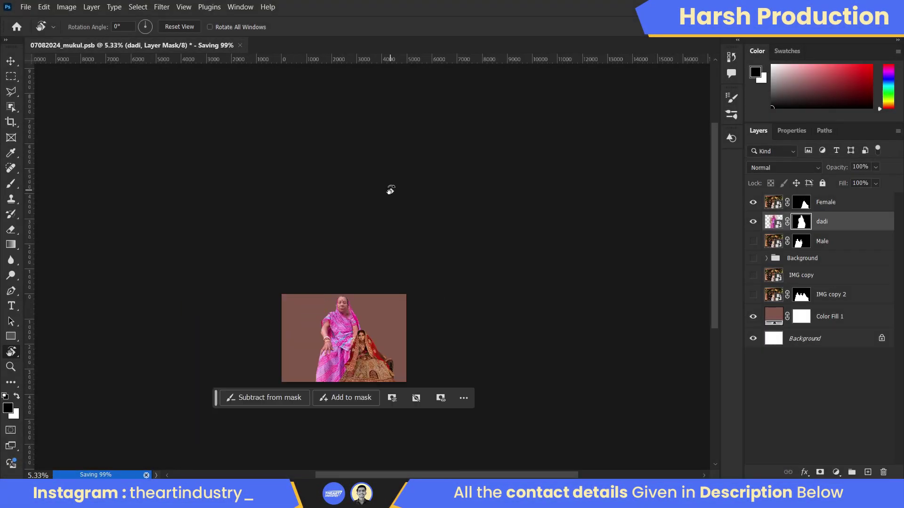
- Scale down the elderly woman on the dadi layer and fit her between the elderly man and the bride
key(ctrl+0)
key(ctrl+t)
drag(499, 122, 475, 115)
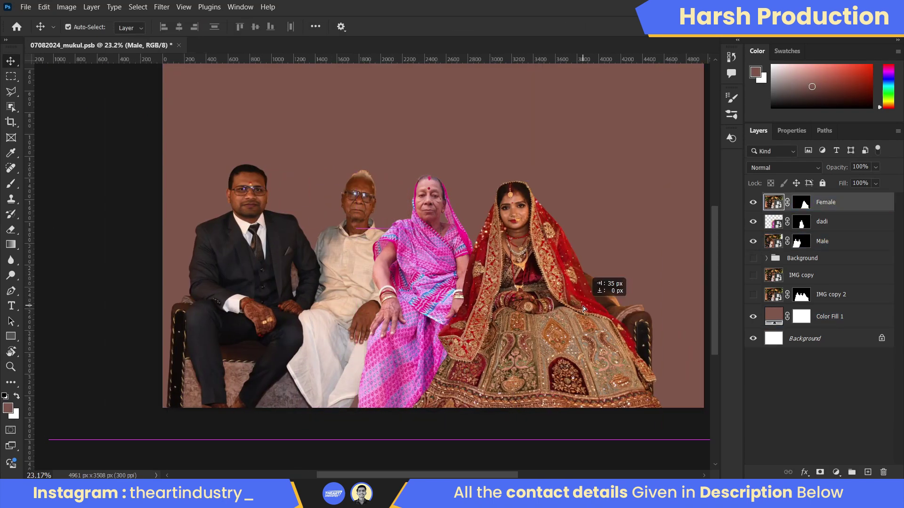
scroll(473, 268, down, 2)
scroll(472, 267, up, 3)
drag(507, 229, 494, 230)
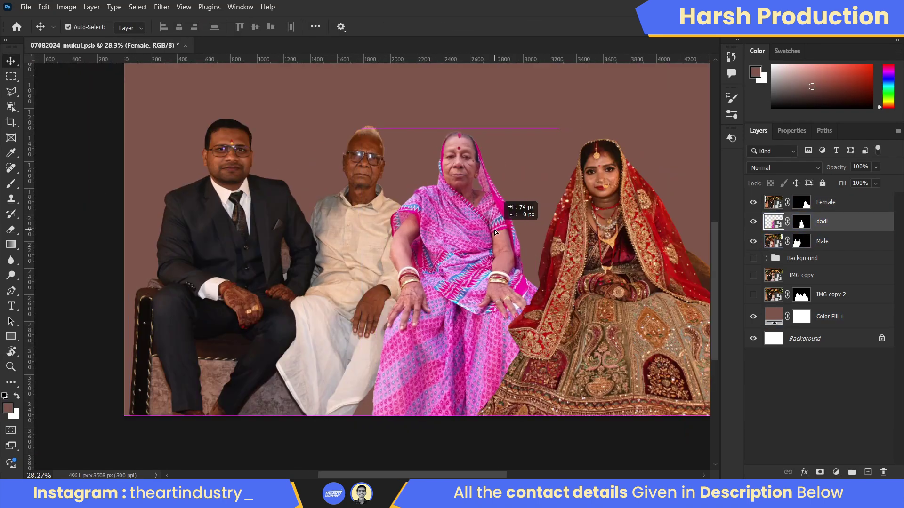
- Flip the dadi layer horizontally and align the top of the woman's head to a horizontal guide level with the bride's head
key(ctrl+t)
click(436, 409)
scroll(571, 157, up, 2)
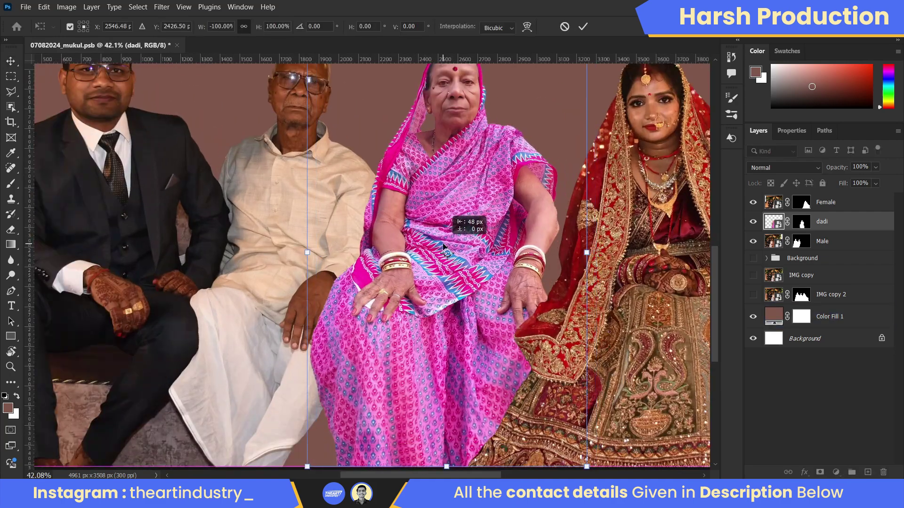
drag(384, 126, 384, 137)
scroll(287, 207, down, 2)
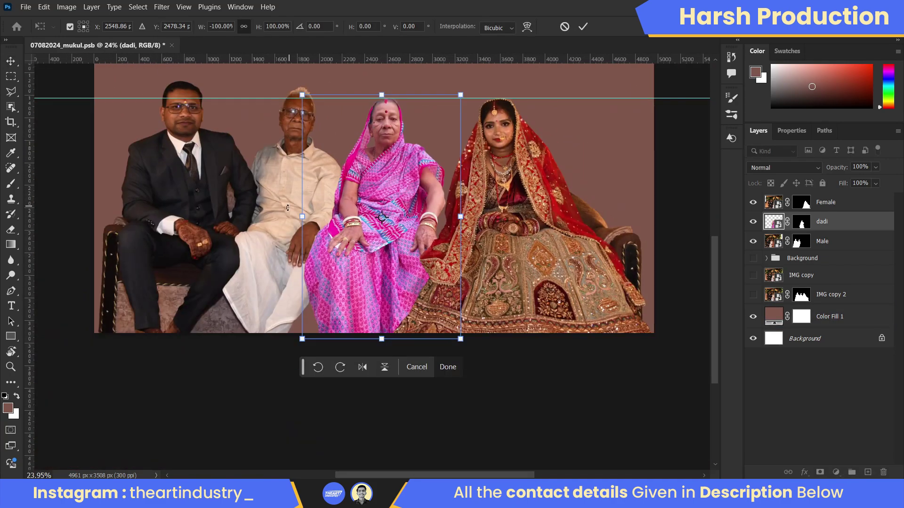
key(Return)
- Move the Male layer above the dadi layer so the elderly man overlaps the woman
scroll(369, 251, up, 4)
click(369, 252)
key(ctrl+bracketright)
scroll(369, 251, down, 4)
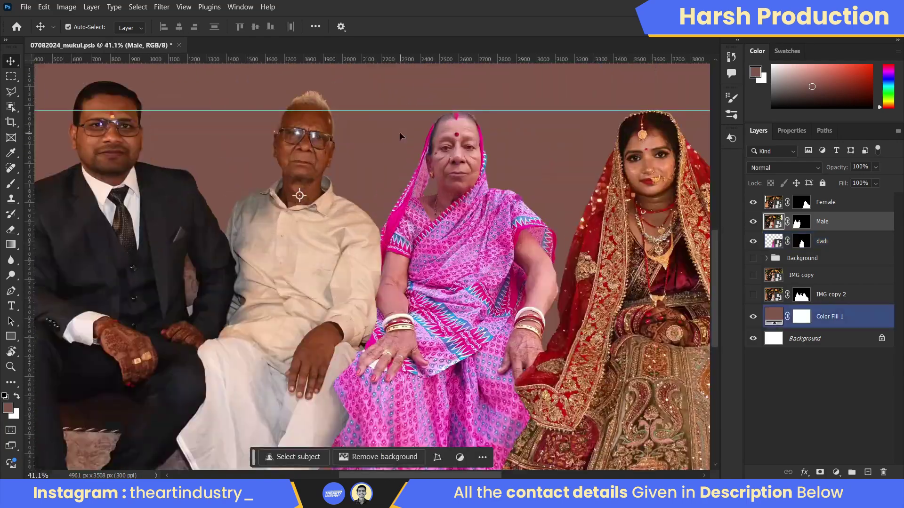
- Move the Female layer below the dadi layer and adjust the bride's horizontal position beside the elderly woman
drag(597, 186, 607, 184)
scroll(420, 193, down, 5)
scroll(420, 192, up, 3)
key(ctrl+bracketleft)
key(ctrl+bracketleft)
scroll(395, 142, up, 3)
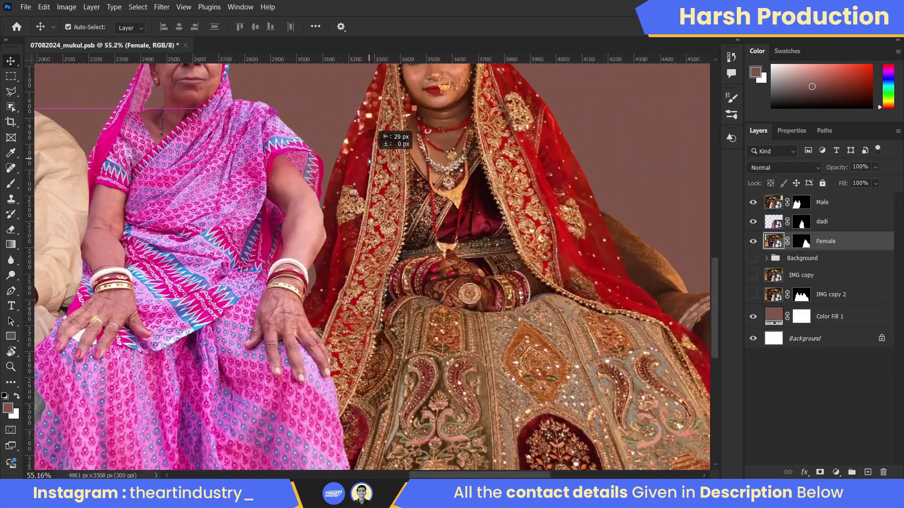
- Group the Male, dadi and Female layers and name the group Person
scroll(362, 160, down, 5)
scroll(361, 160, down, 3)
click(822, 201)
shift+click(825, 241)
key(ctrl+g)
double_click(800, 199)
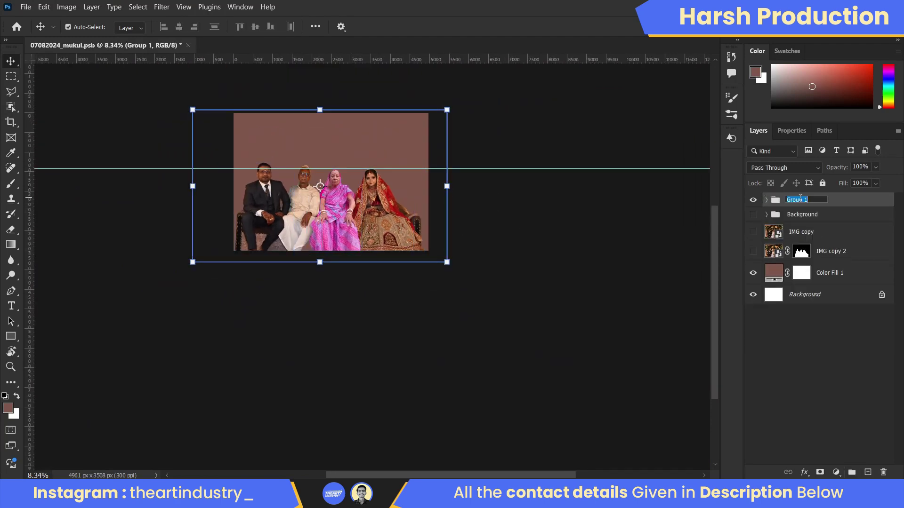
key(Return)
- Duplicate the Person group and shift the bride about 190 px sideways in the copy, away from the elderly woman
key(ctrl+j)
click(380, 220)
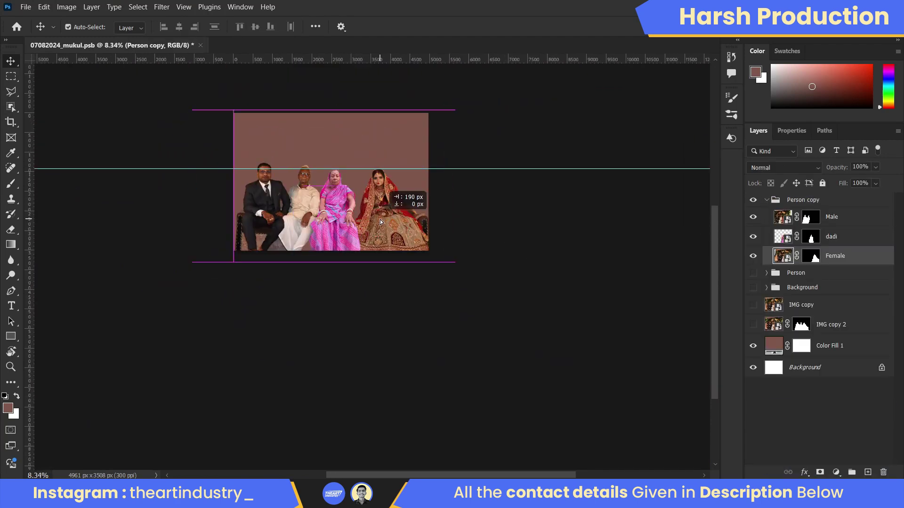
click(773, 204)
- Fit the Person copy group over the shown Background group and save the document
key(ctrl+t)
scroll(332, 243, up, 5)
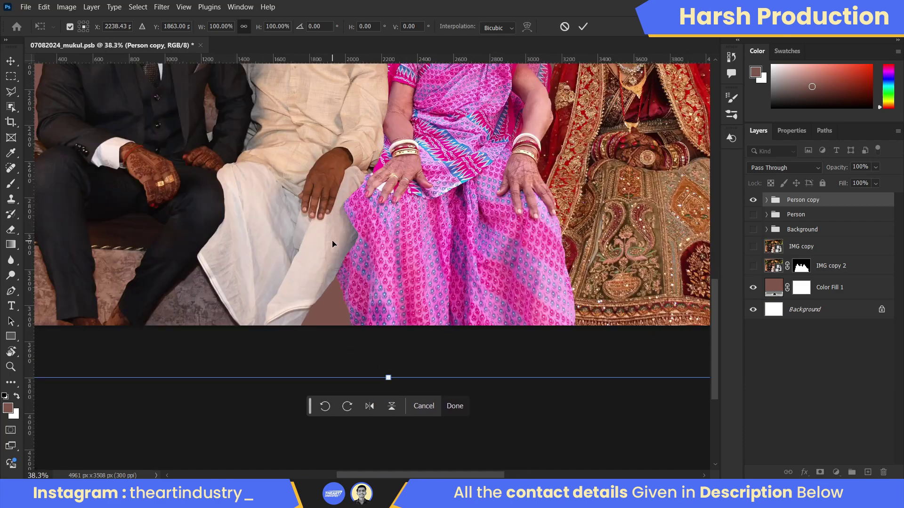
scroll(311, 222, up, 2)
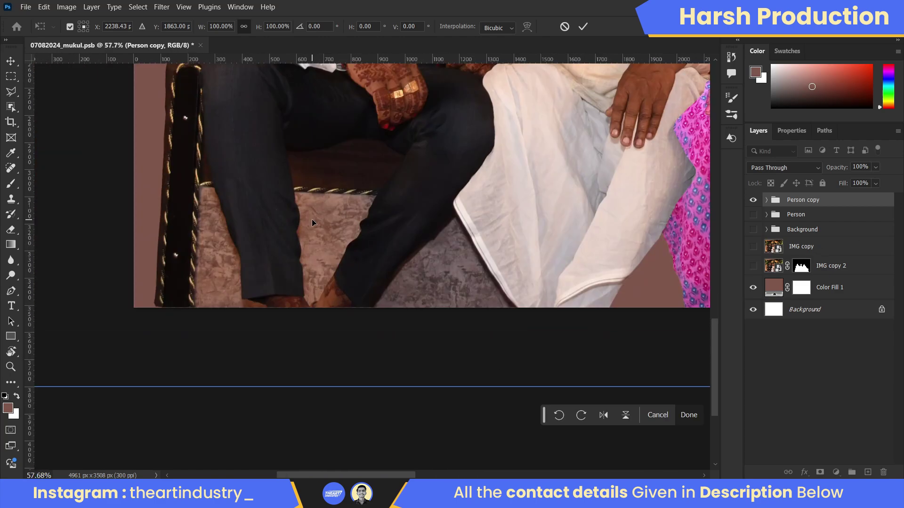
key(ctrl+s)
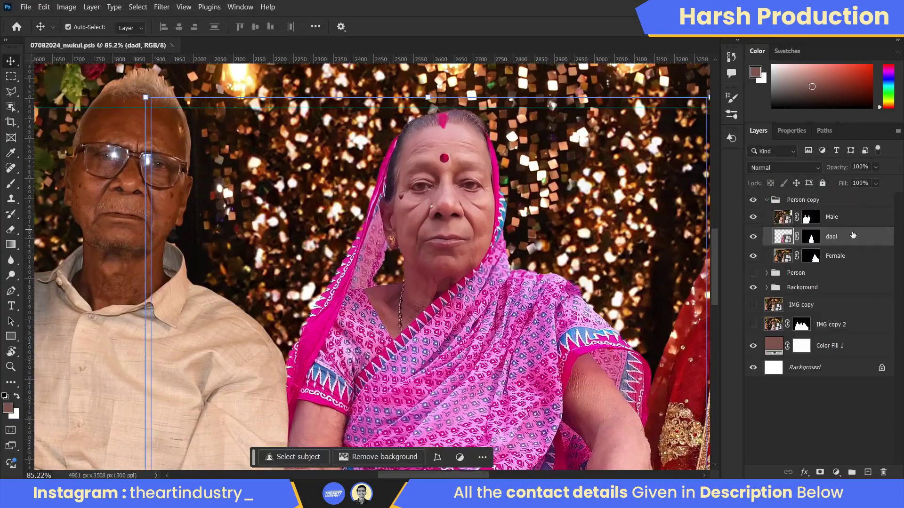
- Add a Curves adjustment layer for color correction above the dadi layer and turn off its visibility
click(835, 472)
click(758, 131)
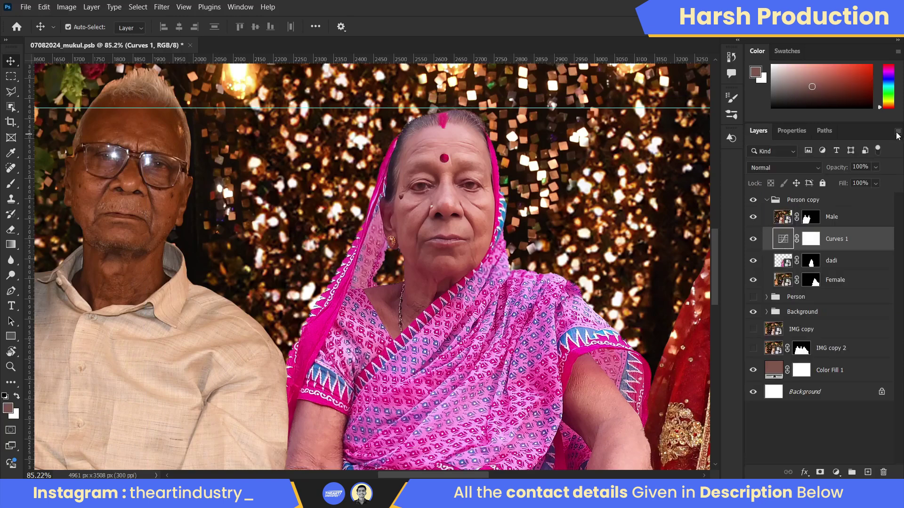
click(784, 236)
alt+click(875, 185)
click(612, 337)
click(204, 196)
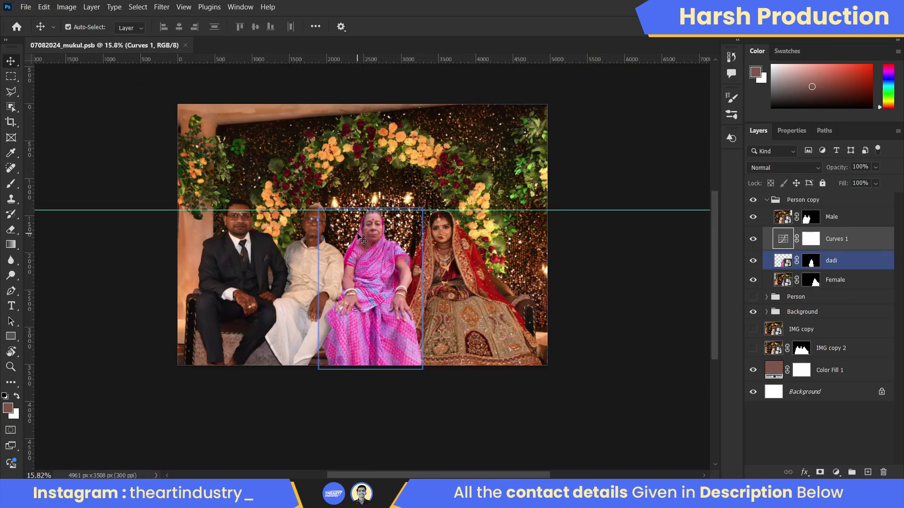
click(745, 253)
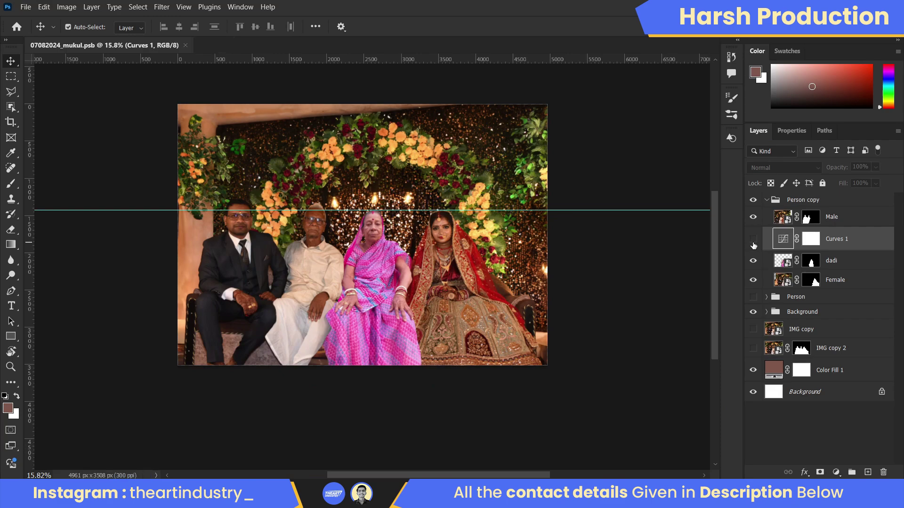
- Bring the Female layer to the top of the Person copy group and shift the bride closer to the elderly woman
click(471, 282)
key(ctrl+shift+bracketright)
scroll(475, 287, up, 3)
drag(475, 287, 460, 277)
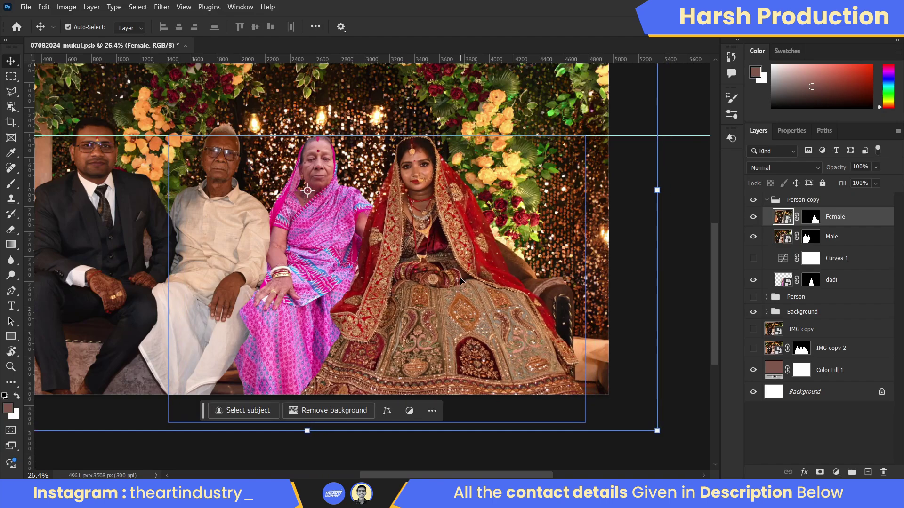
- Shift the Person copy group horizontally by about 132 px with Free Transform and apply the change
scroll(459, 278, down, 3)
scroll(460, 277, up, 3)
scroll(460, 278, down, 5)
click(766, 199)
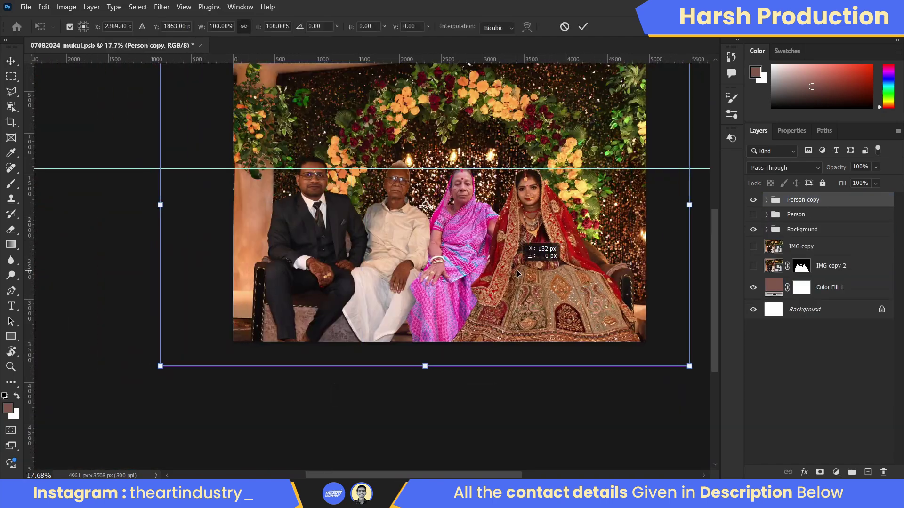
scroll(545, 253, down, 2)
key(ctrl+t)
scroll(464, 238, up, 3)
scroll(511, 240, down, 3)
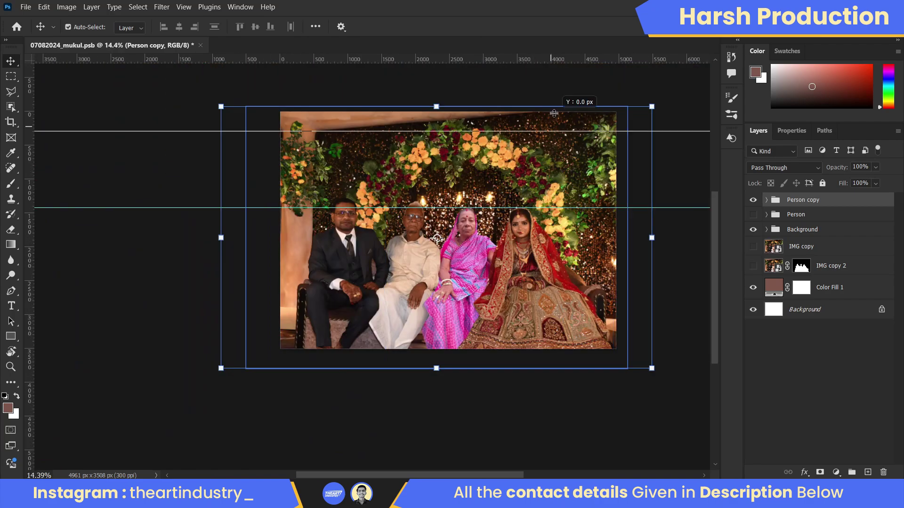
scroll(330, 263, up, 4)
key(Return)
scroll(248, 308, up, 2)
- Add a new layer clipped to the dadi layer and sample the elderly man's brown forehead skin colour for painting
click(766, 199)
click(831, 236)
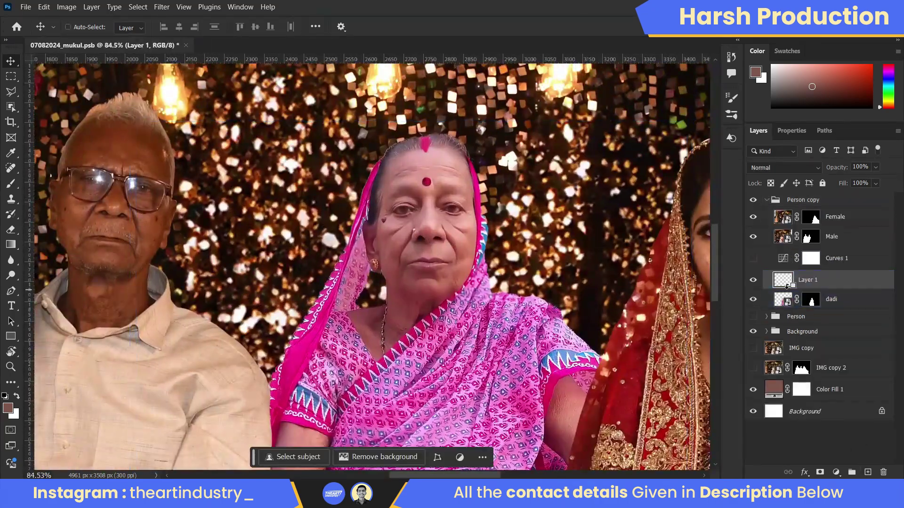
click(783, 168)
scroll(245, 166, up, 1)
key(b)
scroll(245, 166, up, 5)
alt+click(312, 157)
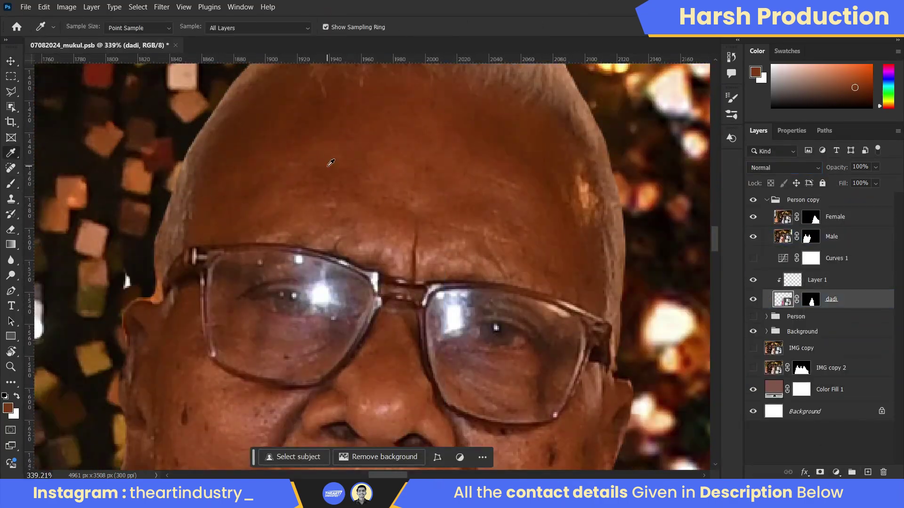
- With the clipped Layer 1 in Color blend mode, paint the sampled brown over the elderly woman's forehead and cheek
scroll(313, 157, down, 6)
key(alt+])
scroll(518, 212, up, 5)
click(490, 189)
scroll(424, 248, up, 1)
right_click(464, 179)
double_click(545, 319)
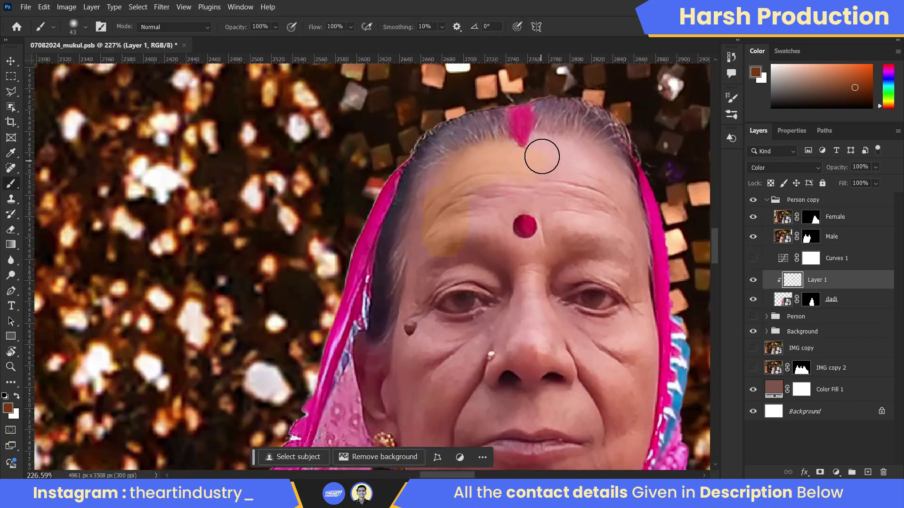
scroll(525, 135, up, 1)
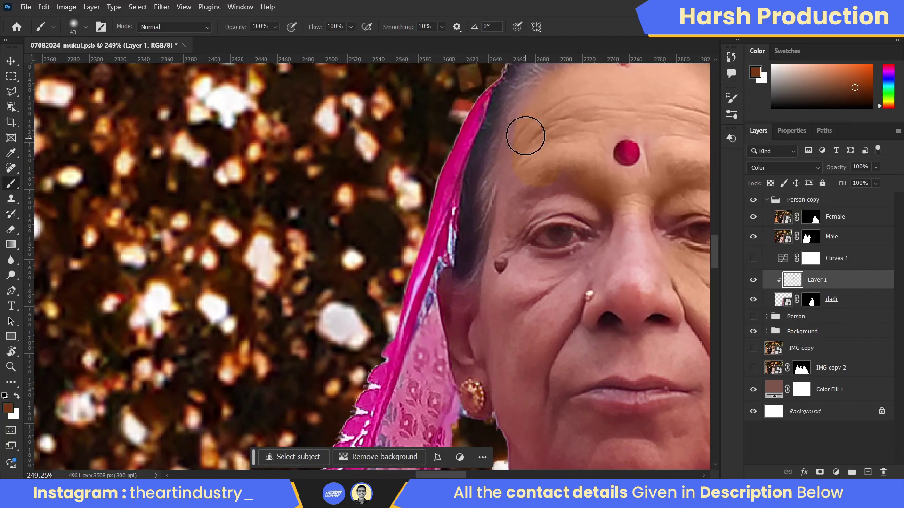
scroll(444, 226, down, 1)
scroll(522, 186, up, 1)
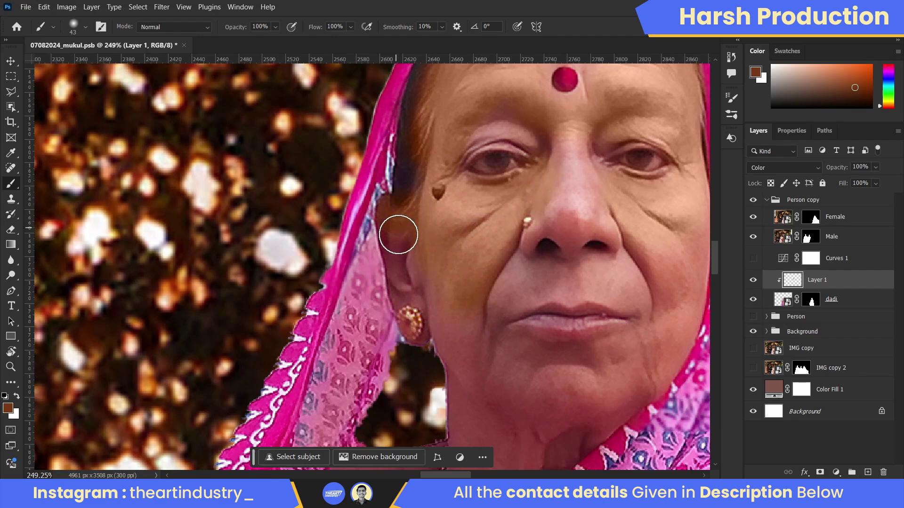
- Paint the brown skin tone over the woman's lower face, chin, neck and upper chest on Layer 1
scroll(630, 286, right, 2)
scroll(535, 277, down, 6)
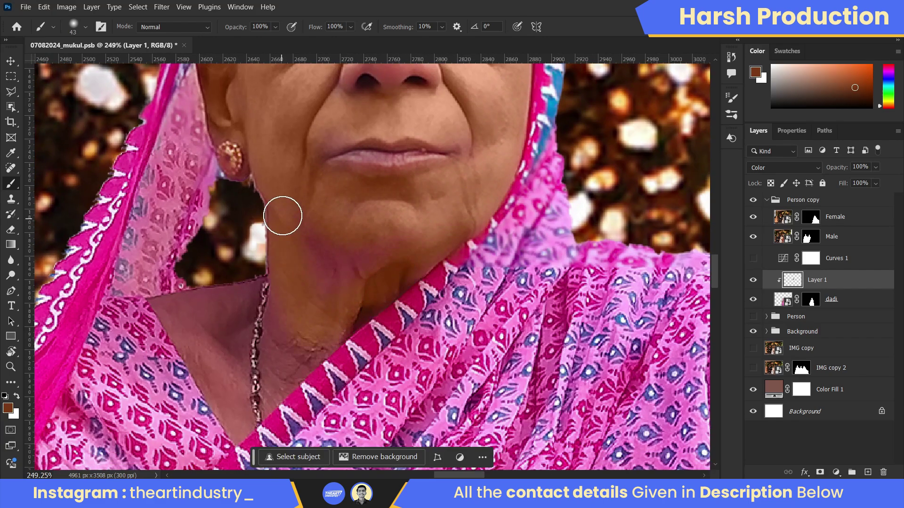
scroll(283, 212, left, 2)
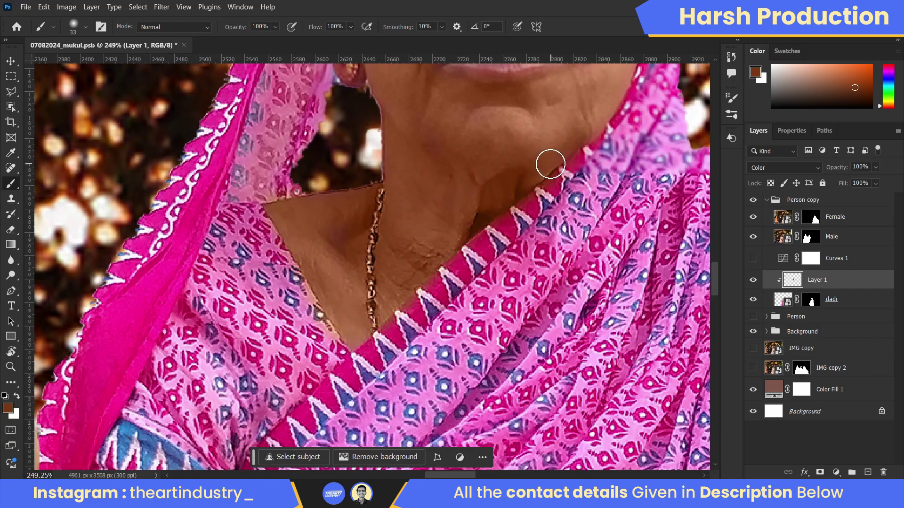
scroll(419, 212, up, 5)
scroll(287, 260, right, 1)
- Fill in the missed areas around the woman's nose and eyes with the brown skin tone on Layer 1
scroll(299, 194, down, 4)
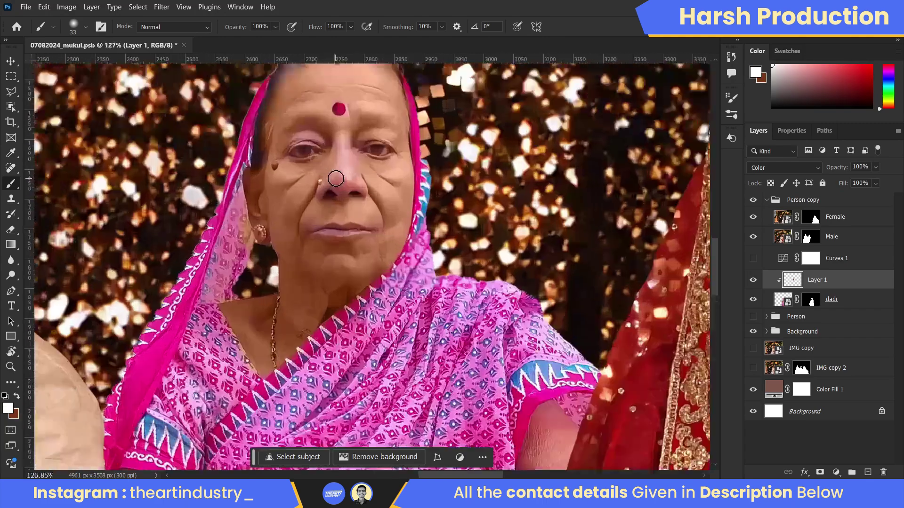
scroll(452, 167, up, 3)
drag(459, 87, 451, 166)
alt+click(365, 143)
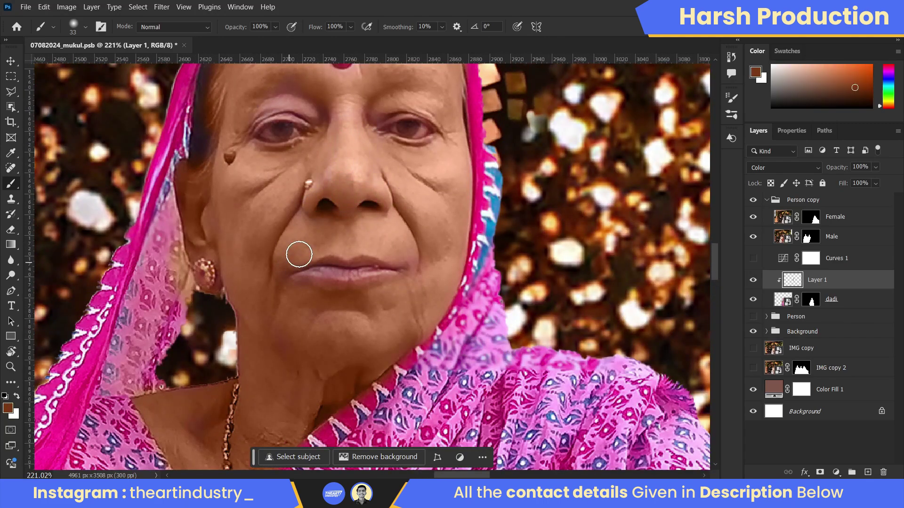
scroll(371, 231, up, 3)
scroll(373, 253, up, 2)
scroll(490, 259, down, 5)
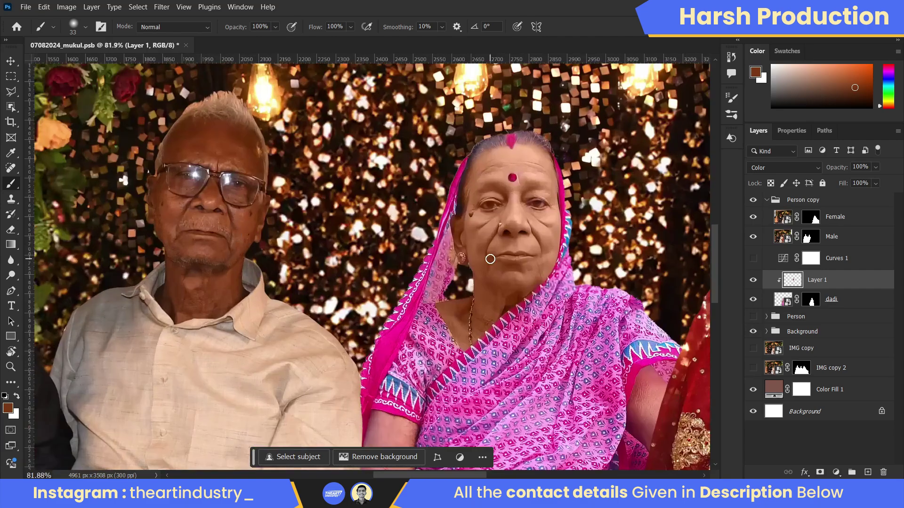
- Add an Exposure adjustment above Layer 1, lower its exposure slightly and clip it to the elderly woman
double_click(862, 272)
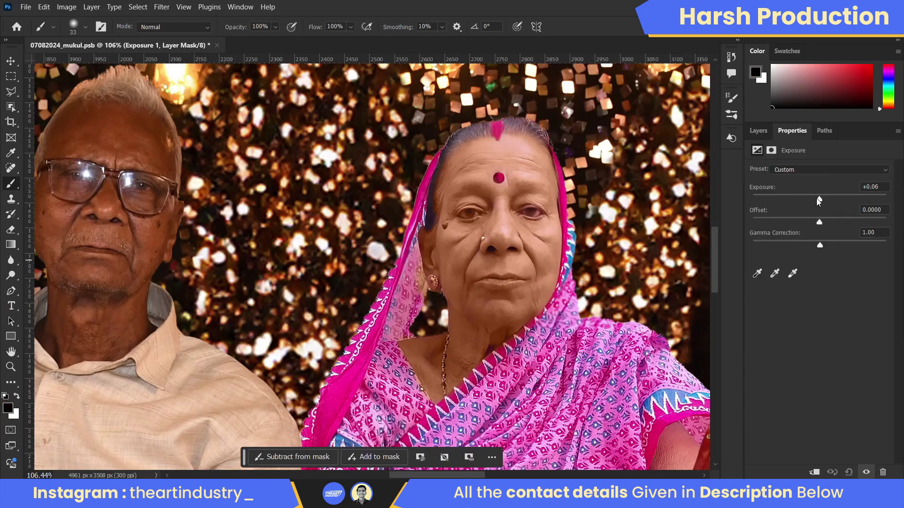
drag(816, 199, 814, 201)
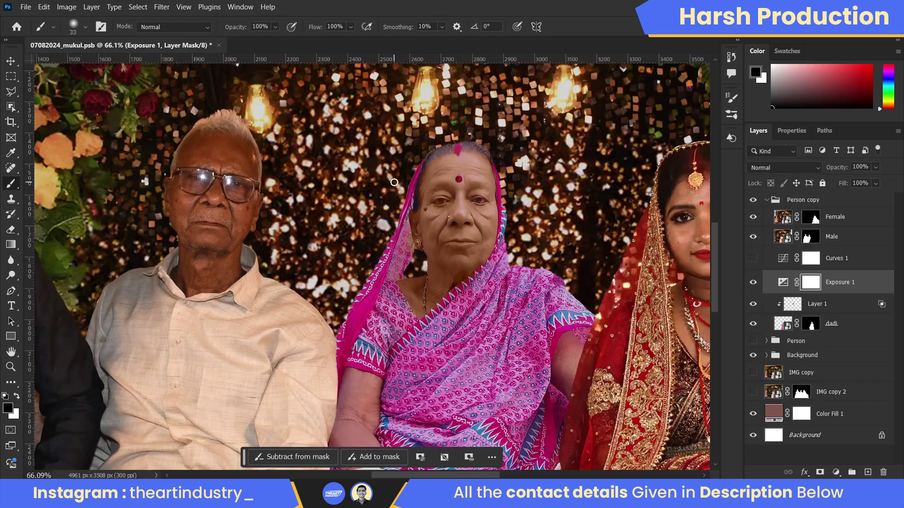
scroll(459, 66, down, 2)
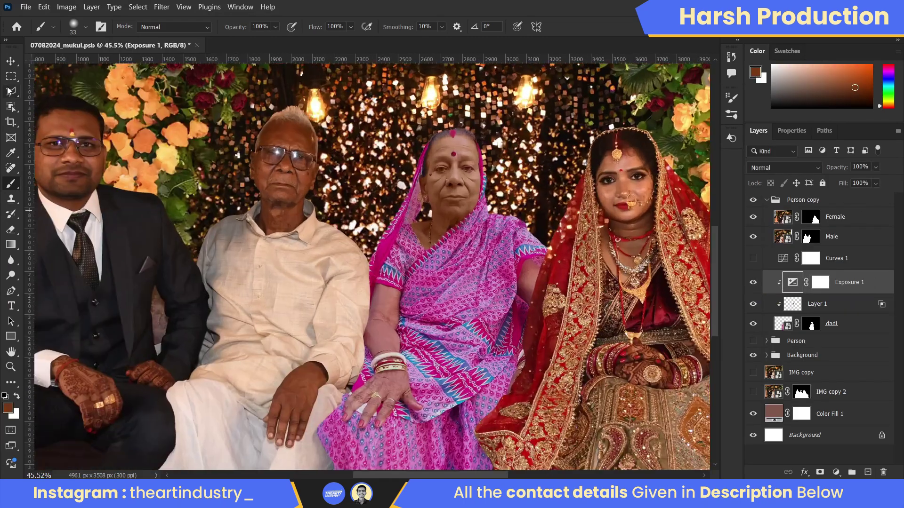
- Lasso the bride-facing side of the elderly woman, fill that area with black in the Exposure 1 mask, and deselect
click(486, 123)
click(823, 283)
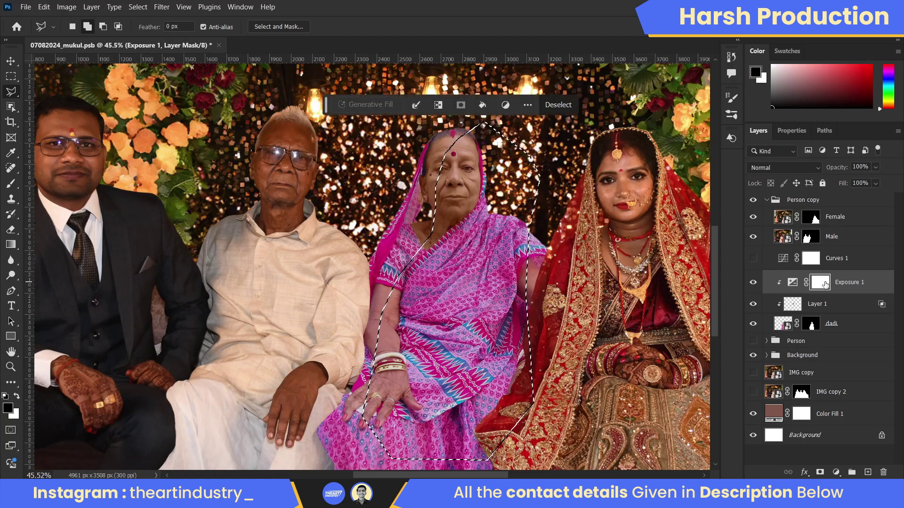
click(18, 398)
key(Delete)
key(ctrl+d)
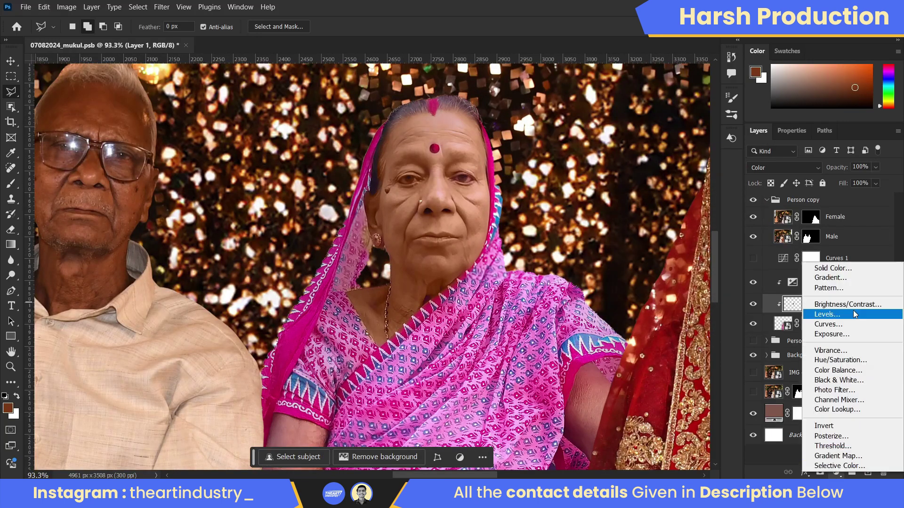
- Add a clipped Levels adjustment above Layer 1 and darken its midtones to 0.77
click(828, 321)
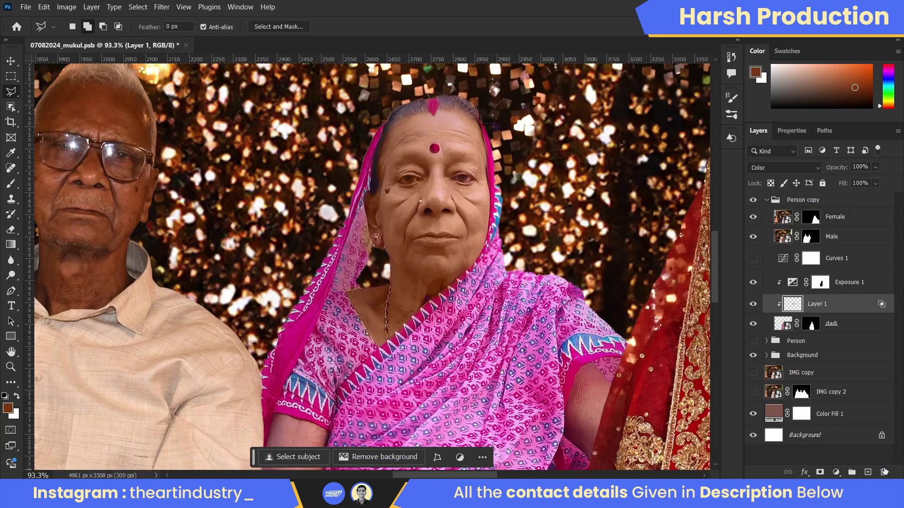
click(836, 472)
click(841, 315)
drag(828, 255, 842, 259)
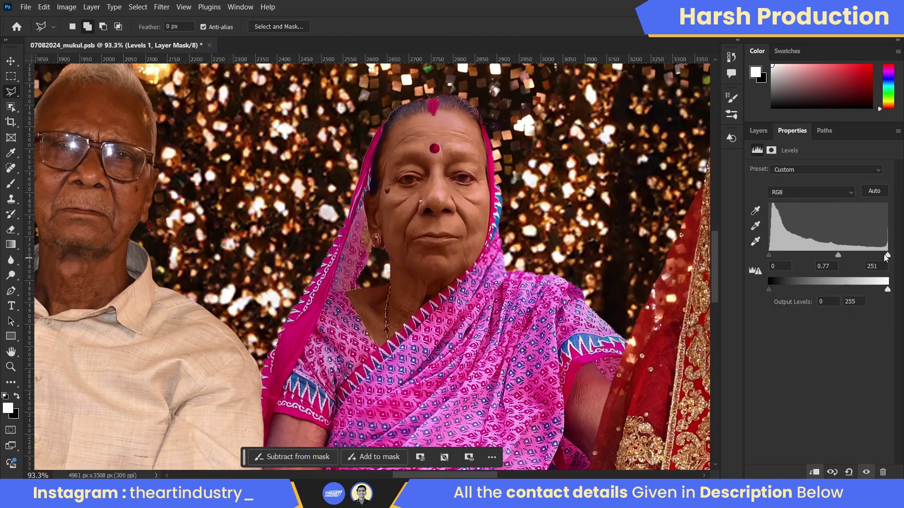
key(ctrl+0)
click(757, 131)
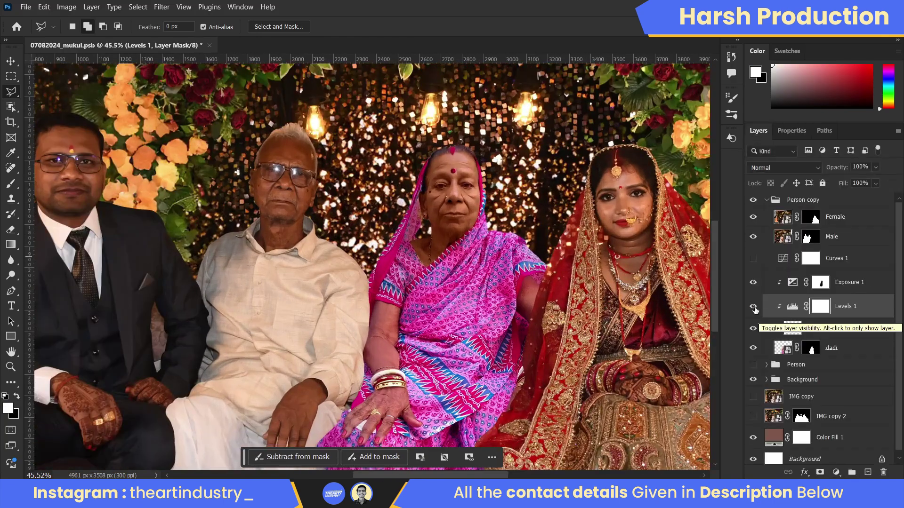
- Compare the image without the Levels adjustment and set its input levels to 10, 0.86 and 255
click(753, 307)
click(754, 306)
double_click(792, 306)
drag(842, 255, 837, 259)
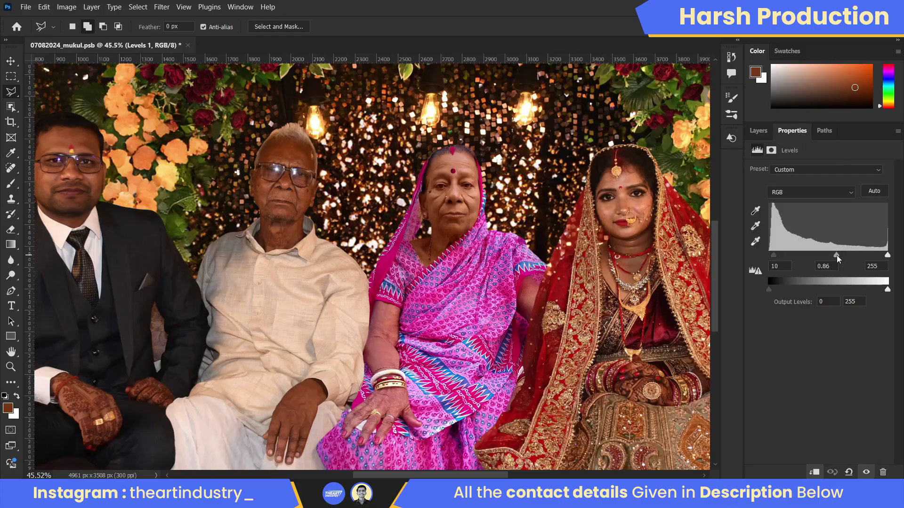
- Add a second Exposure adjustment layer above Exposure 1 and set its exposure to +0.29
click(758, 131)
click(836, 472)
click(821, 329)
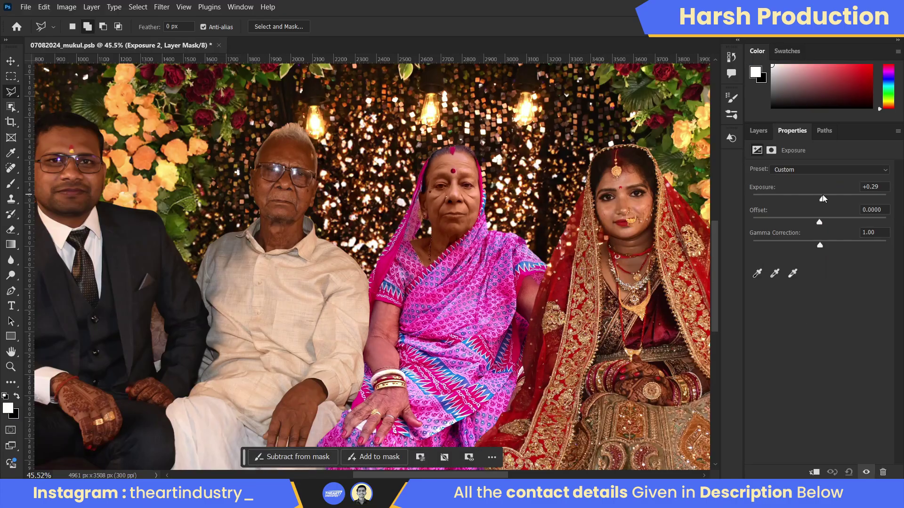
click(753, 132)
- Paint white on the dadi mask to restore the missing scarf fabric between the woman's earring and shoulder
scroll(439, 181, down, 4)
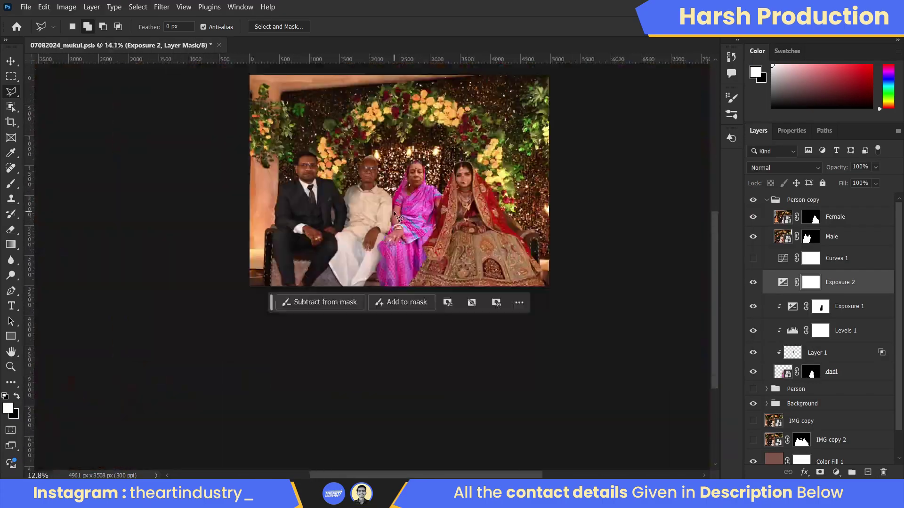
scroll(393, 211, up, 3)
scroll(490, 212, up, 3)
scroll(489, 212, down, 3)
scroll(468, 263, up, 7)
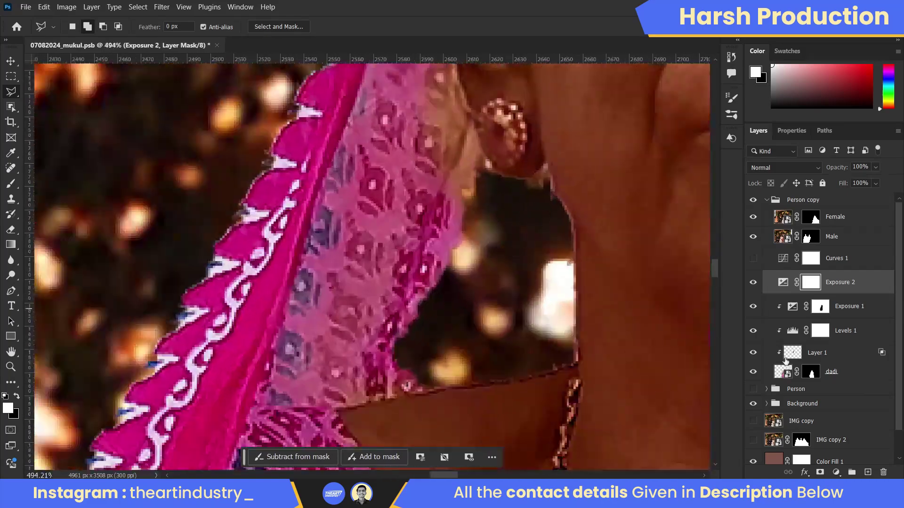
click(810, 371)
key(b)
scroll(369, 317, down, 3)
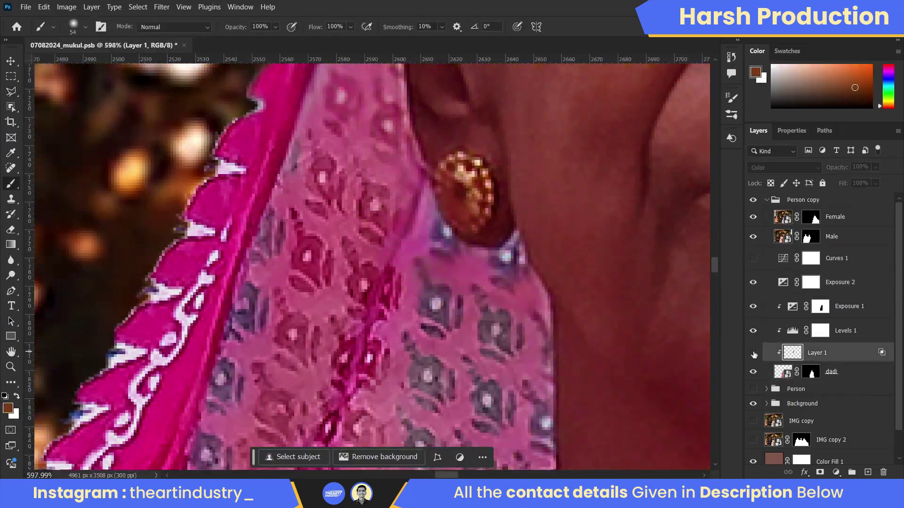
- Add a mask to Layer 1 and paint black to remove the brown tint from the scarf beside the ear
scroll(360, 233, up, 4)
scroll(440, 263, down, 5)
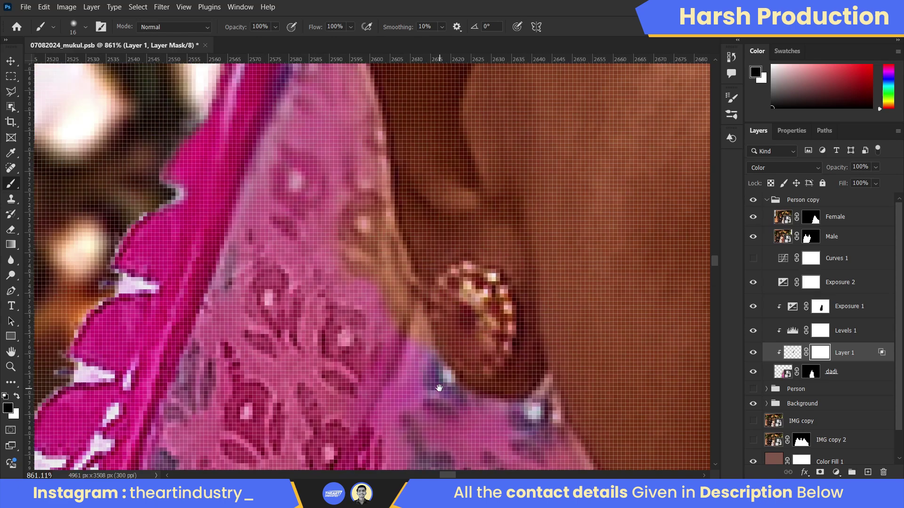
scroll(347, 240, up, 3)
key(bracketright)
scroll(347, 240, up, 3)
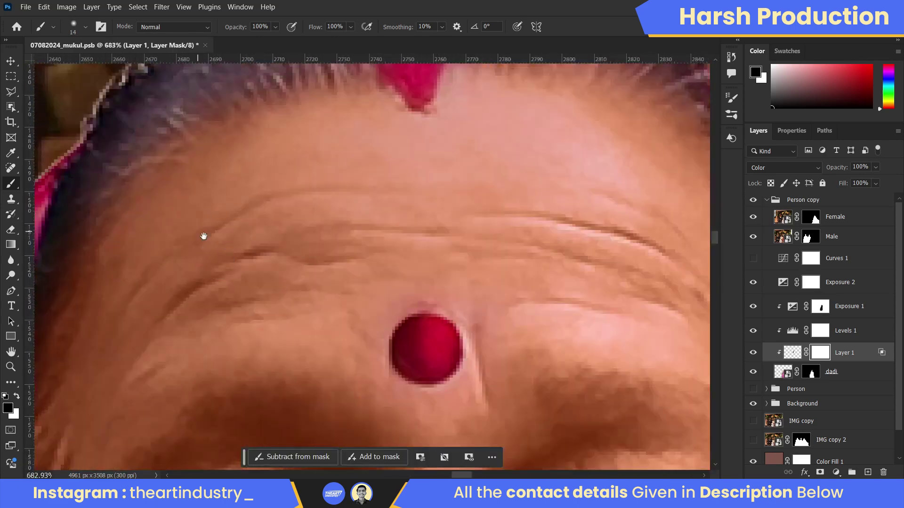
- Paint black on the Layer 1 mask with a larger brush to clear the tint along the hair and scarf edge
scroll(218, 266, up, 3)
scroll(233, 232, down, 4)
key(bracketright)
key(bracketright)
key(bracketright)
drag(255, 226, 291, 78)
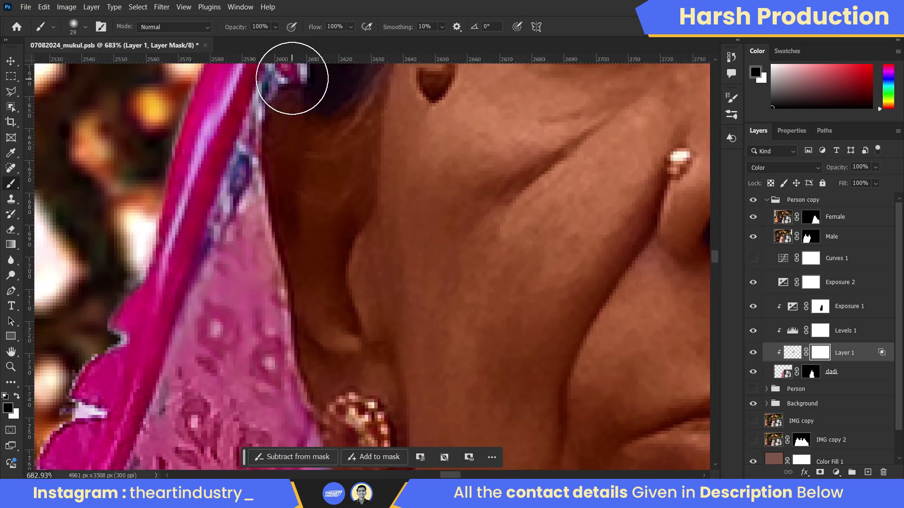
- Return to the Layer 1 pixels and paint the brown skin tone over the woman's arm below the sleeve
scroll(284, 316, down, 8)
scroll(345, 263, up, 6)
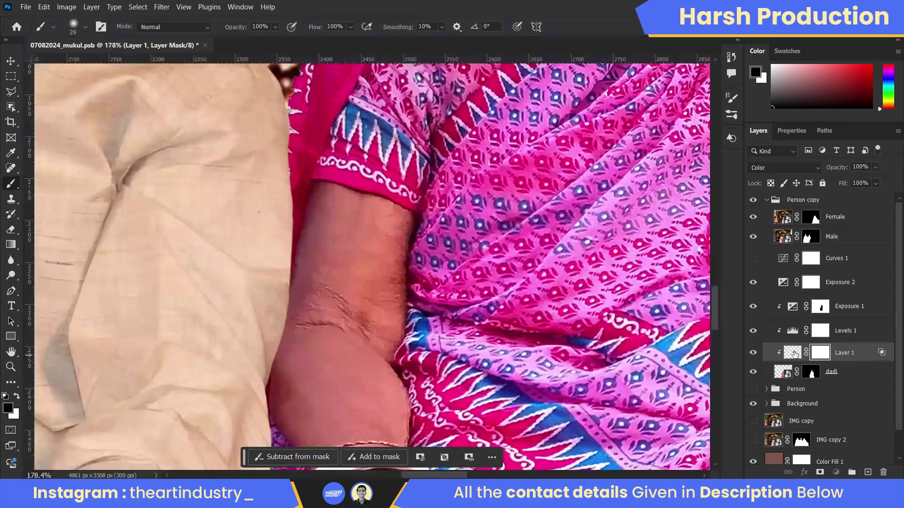
key(ctrl+2)
alt+click(345, 263)
scroll(358, 249, up, 2)
scroll(340, 214, down, 5)
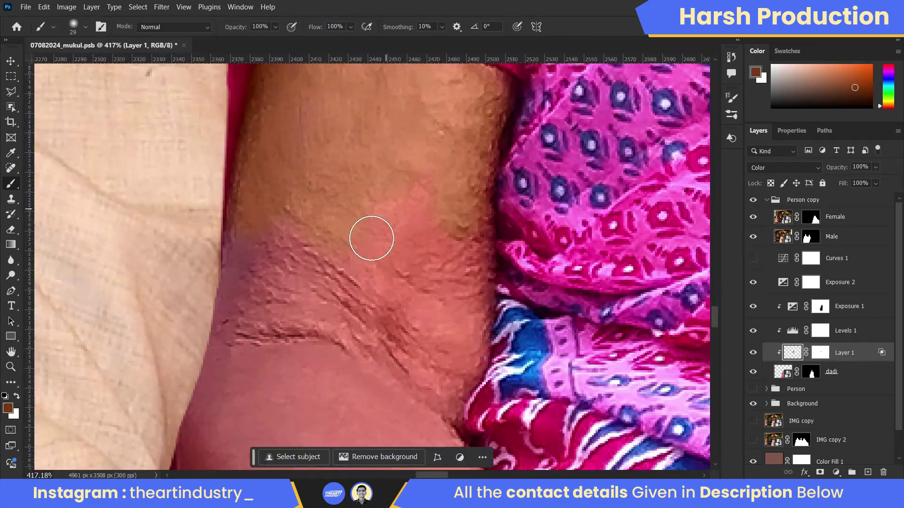
- Continue the brown skin tone over the woman's forearm down to the white bangle
scroll(282, 122, left, 2)
scroll(306, 142, down, 5)
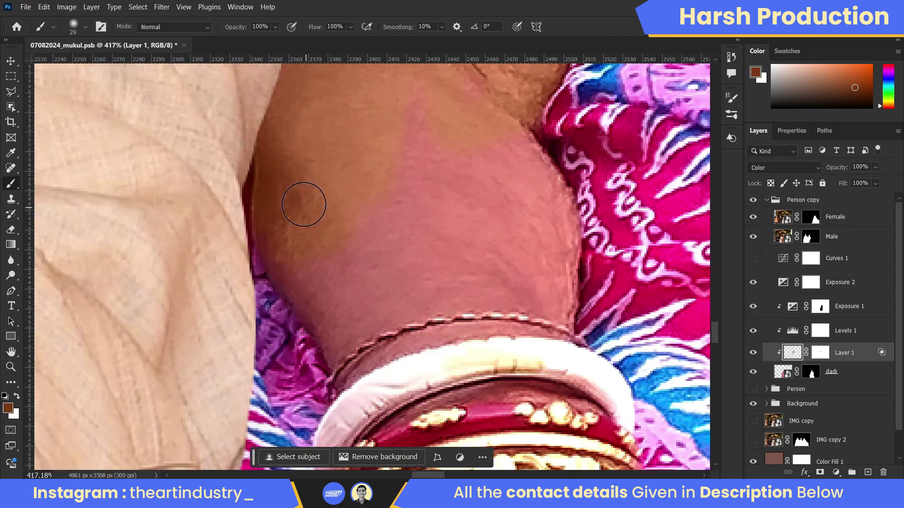
scroll(464, 202, down, 2)
scroll(464, 202, right, 1)
key(bracketleft)
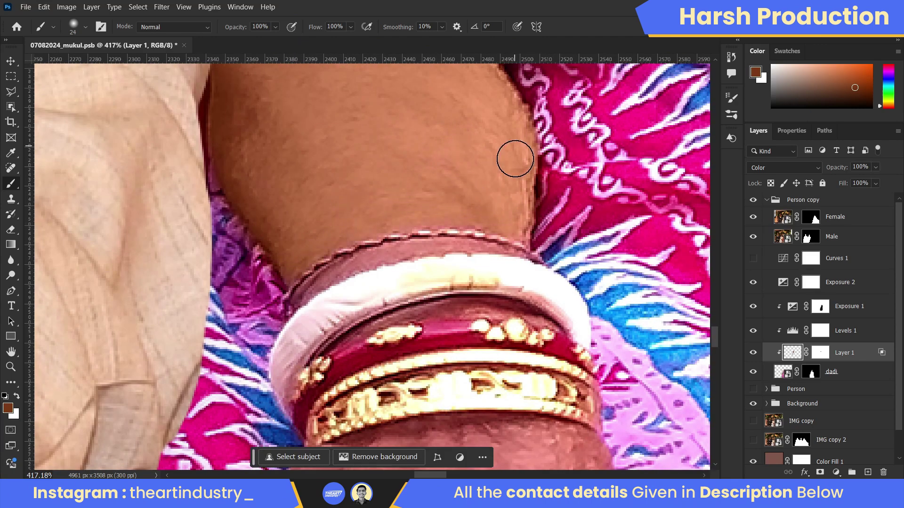
- Paint the skin tone with a smaller brush just below the gold bangle and along the hand's outer edge
scroll(515, 158, down, 5)
scroll(538, 189, right, 1)
key(bracketleft)
key(bracketleft)
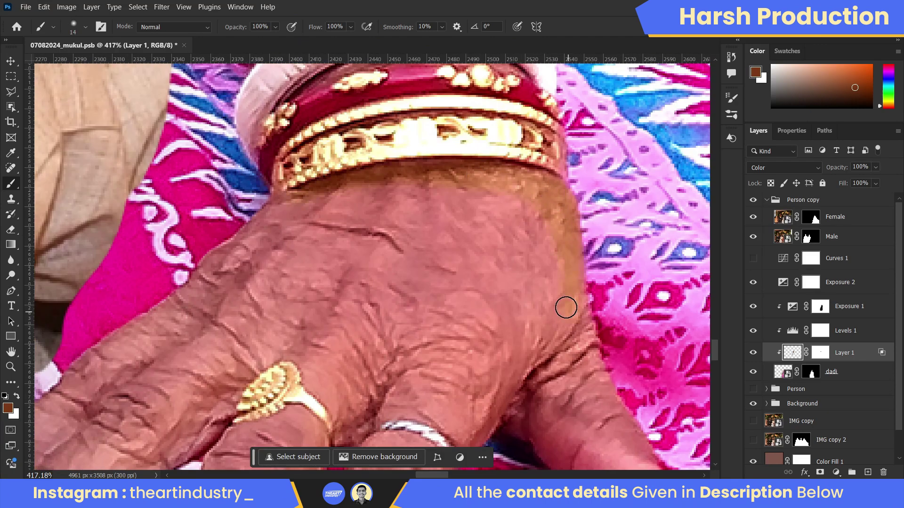
- Paint the brown skin tone over the back of the woman's hand and knuckles with a larger brush
scroll(565, 307, down, 2)
scroll(584, 282, left, 1)
key(bracketright)
key(bracketright)
key(bracketright)
scroll(307, 167, down, 2)
scroll(376, 141, left, 2)
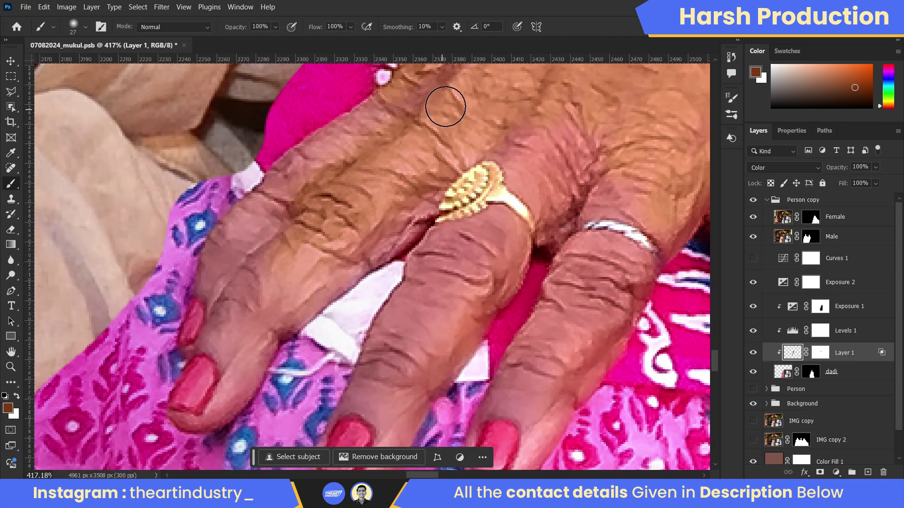
- Paint the brown skin tone over the woman's little finger, the finger beside it and the gold-ringed finger, using a smaller brush around the nails
scroll(363, 240, down, 2)
scroll(423, 141, left, 1)
key(bracketleft)
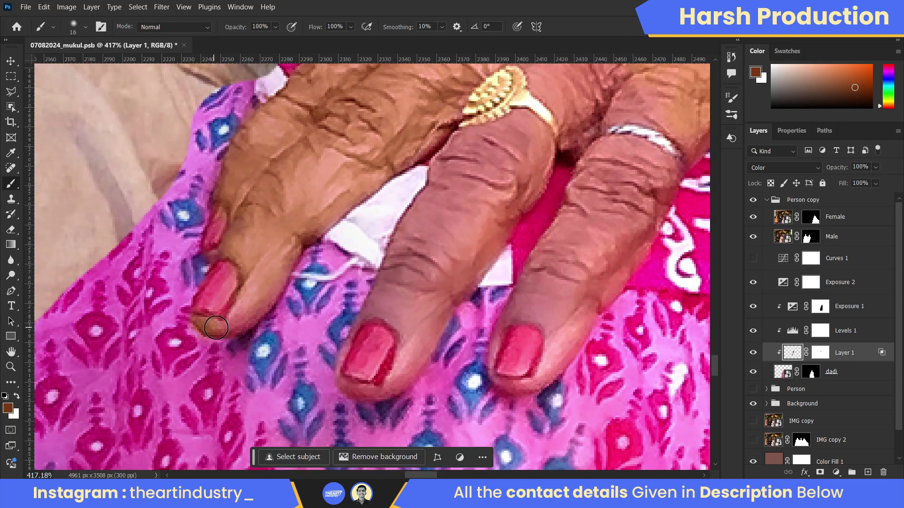
scroll(216, 328, down, 1)
scroll(292, 282, right, 1)
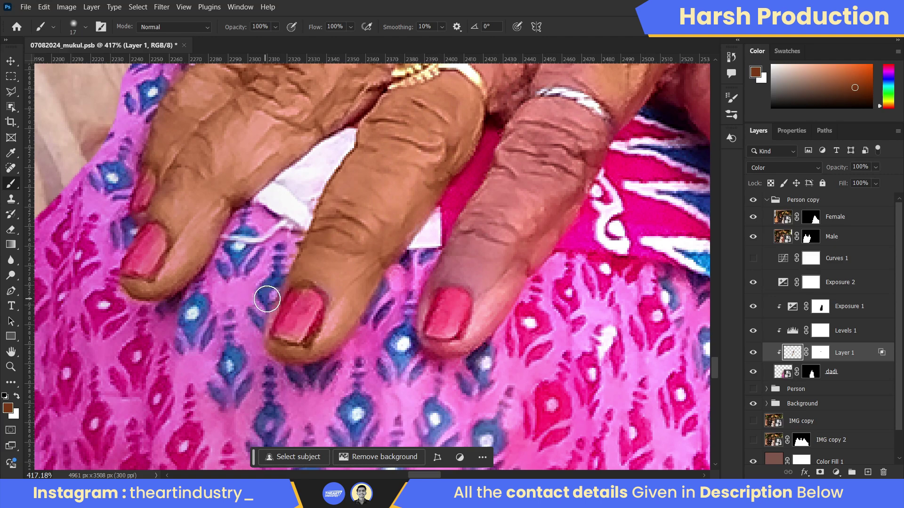
- Paint the brown skin tone over the base of the silver-ringed finger and along it to the nail
scroll(363, 204, up, 3)
scroll(306, 202, right, 3)
key(bracketright)
key(bracketright)
key(bracketright)
scroll(376, 238, down, 2)
scroll(360, 171, right, 1)
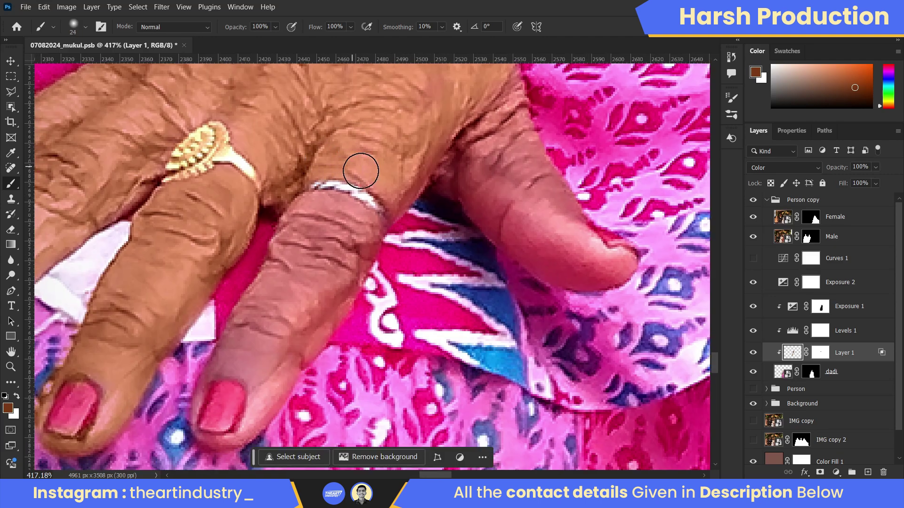
scroll(292, 219, down, 2)
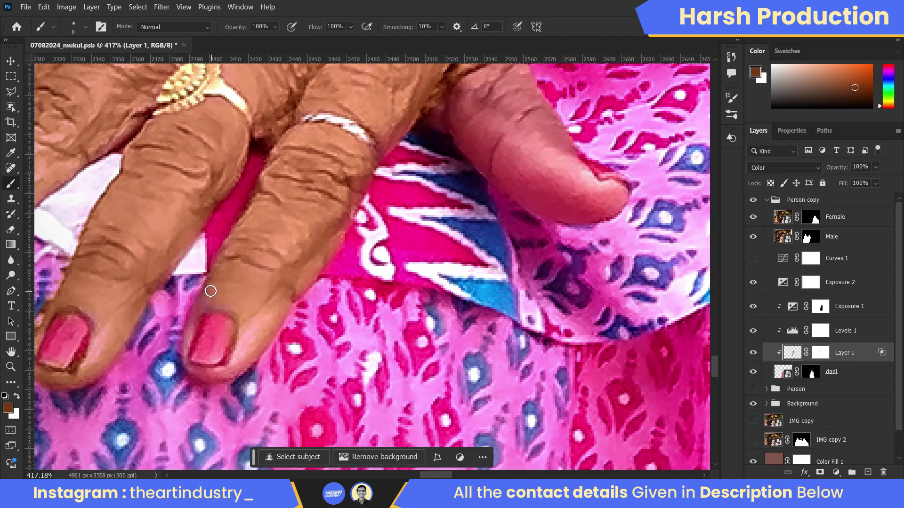
- Hide the Female layer and paint the brown skin tone over the woman's other arm from the sleeve to the white bangle
scroll(242, 337, down, 15)
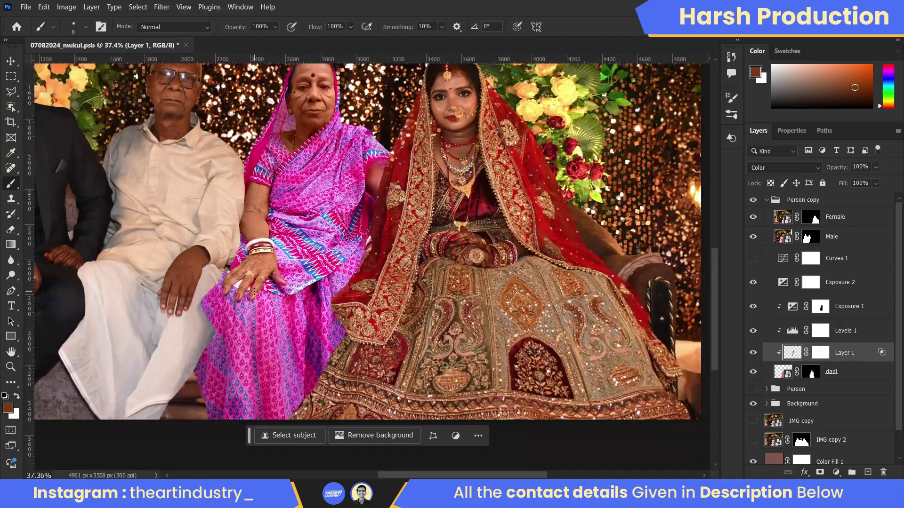
scroll(292, 188, up, 10)
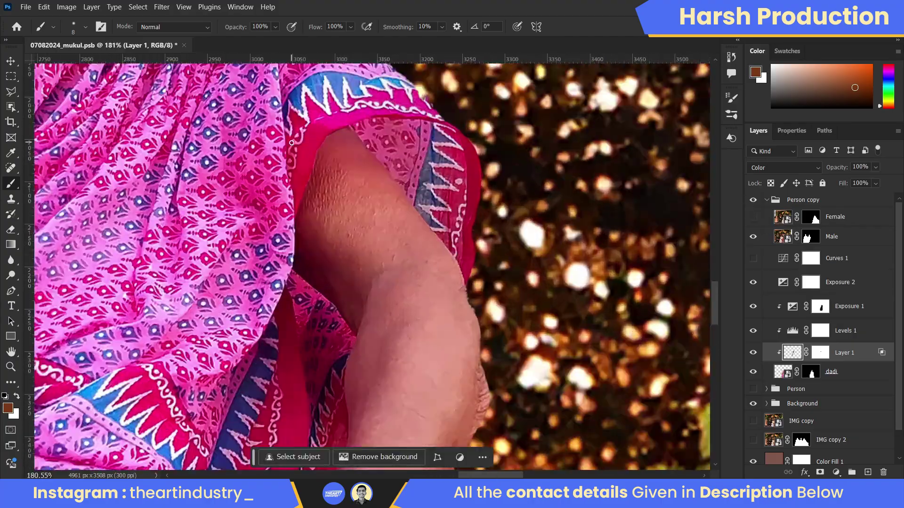
scroll(360, 141, down, 3)
scroll(357, 218, up, 2)
scroll(371, 283, down, 2)
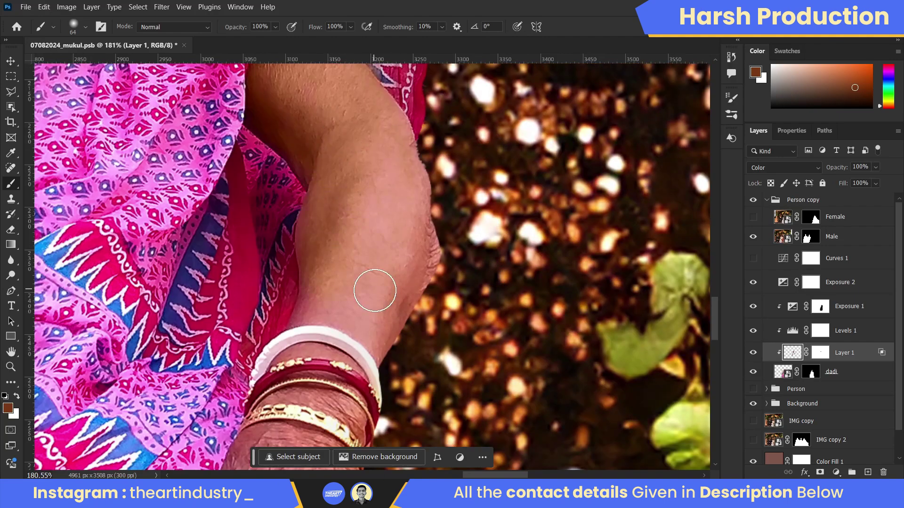
key(bracketright)
key(bracketright)
key(bracketright)
- Paint the brown skin tone over the back of the woman's other hand and its fingers with a smaller brush
scroll(354, 209, down, 3)
scroll(329, 236, down, 3)
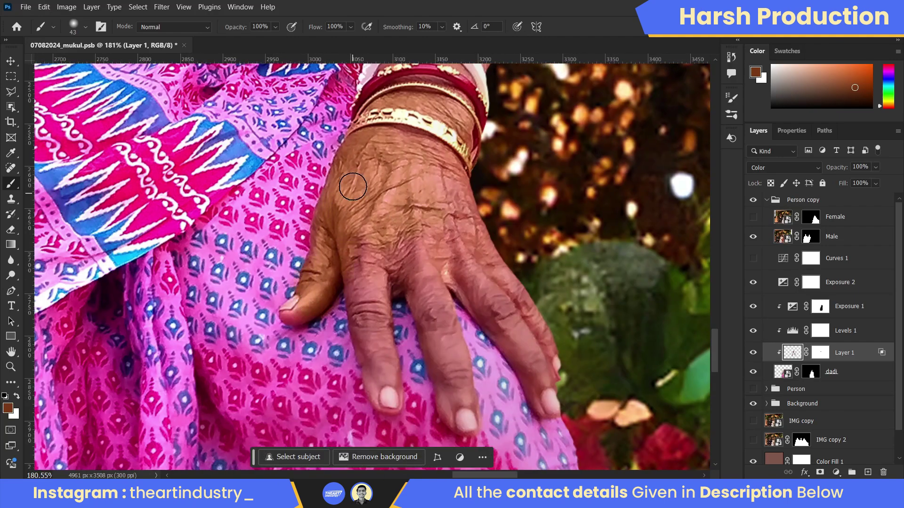
scroll(521, 310, down, 3)
scroll(495, 268, right, 2)
key(bracketleft)
scroll(296, 256, down, 5)
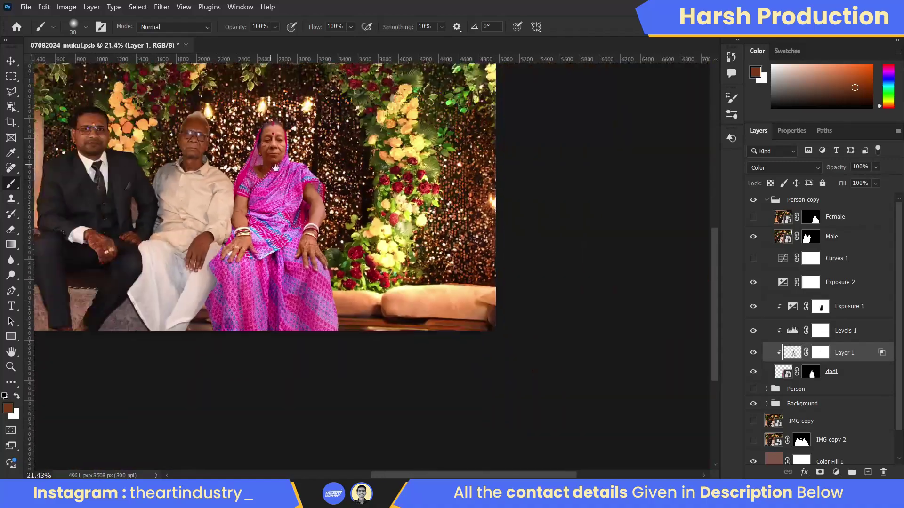
- Show the Female layer again, clip Exposure 2 to the woman's layer stack and compare the photo with and without it
scroll(329, 235, up, 2)
alt+click(778, 285)
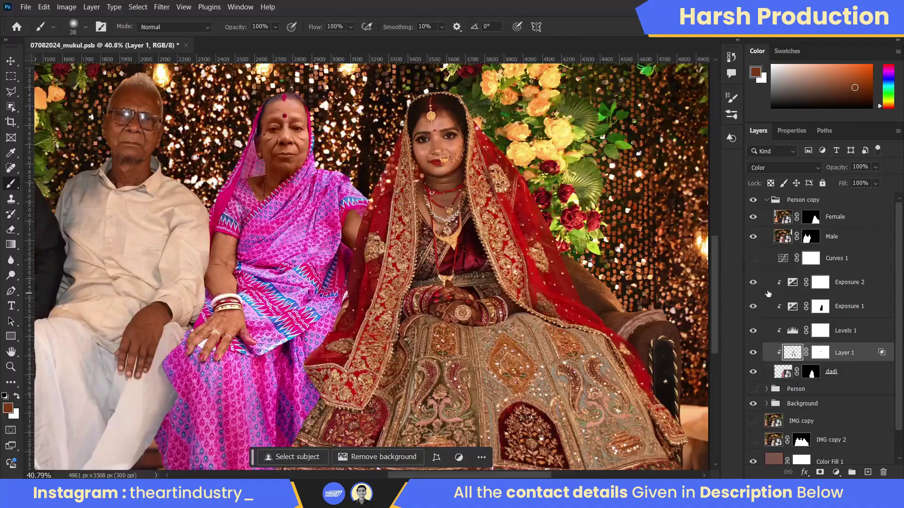
click(752, 282)
click(753, 283)
scroll(371, 261, up, 2)
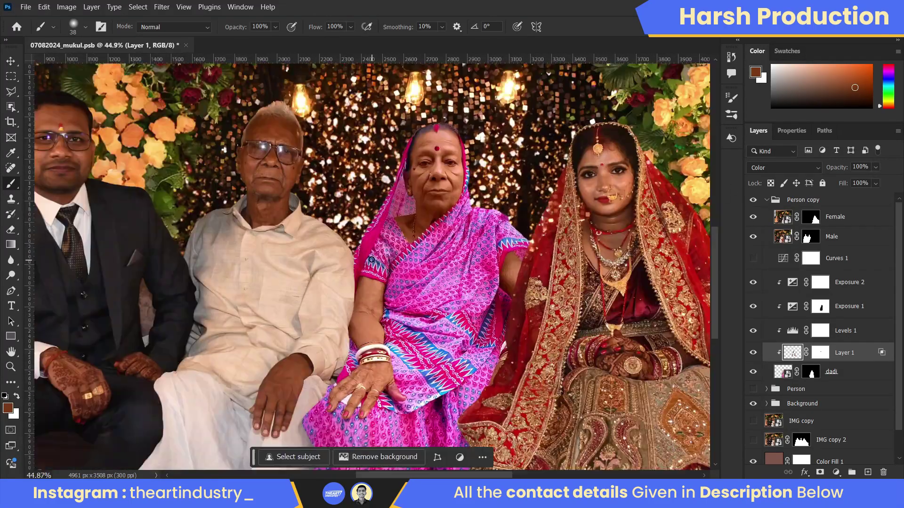
- Delete the Curves 1 adjustment layer and save the document with the Person copy group selected
drag(756, 261, 883, 472)
scroll(443, 243, down, 3)
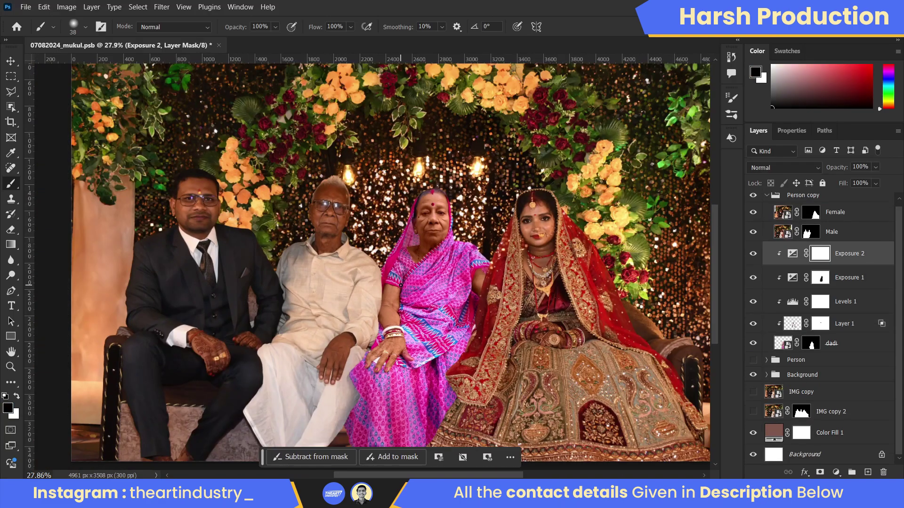
scroll(443, 242, up, 1)
scroll(443, 243, down, 2)
click(803, 195)
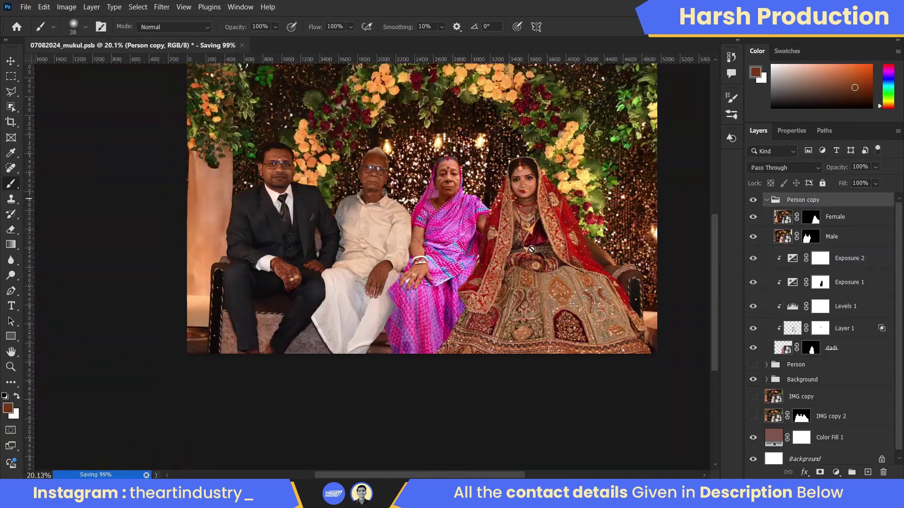
- Outline the grey sofa fabric between the groom's leg and the white dhoti and copy it from the Male layer to a new layer
scroll(377, 274, up, 5)
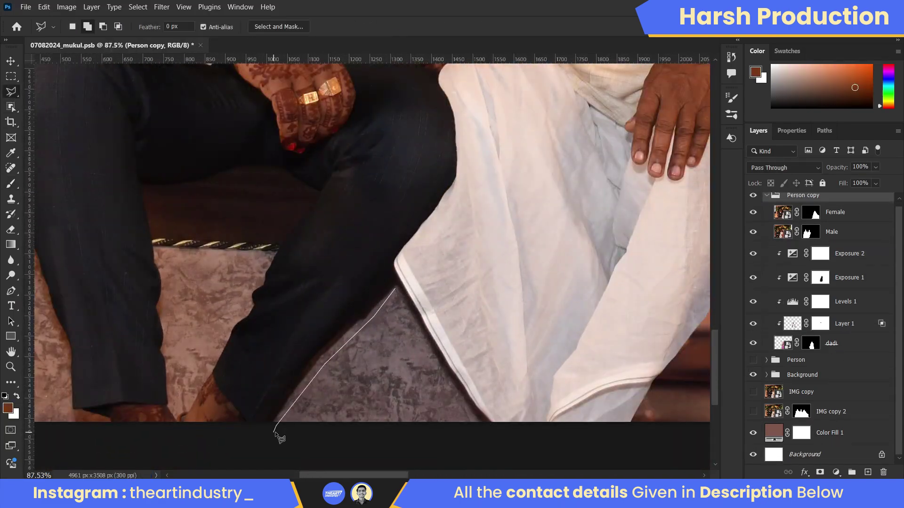
click(395, 291)
scroll(395, 291, down, 2)
click(831, 236)
key(ctrl+j)
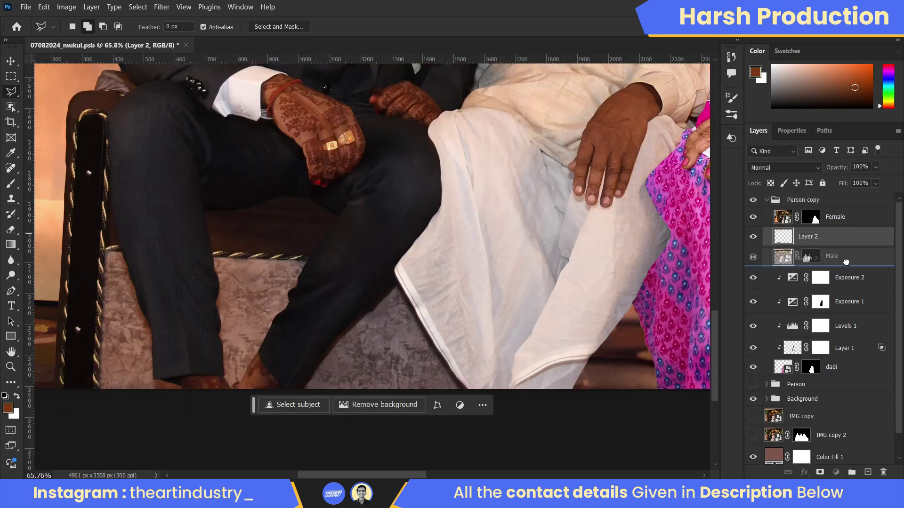
- Place Layer 2 behind the people as a sofa fabric patch between the dhoti and the saree, and put it in the Background group
drag(808, 236, 865, 391)
scroll(240, 227, down, 3)
scroll(240, 227, up, 4)
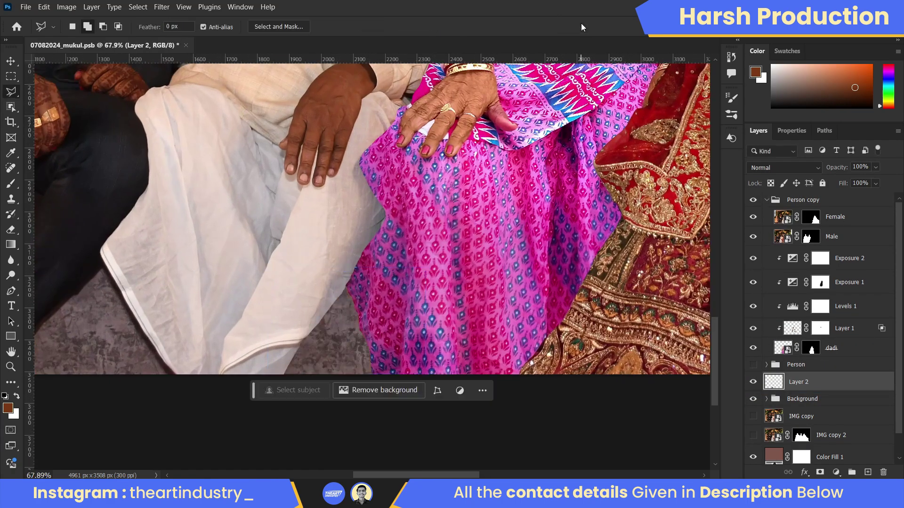
scroll(240, 227, down, 5)
drag(826, 403, 827, 400)
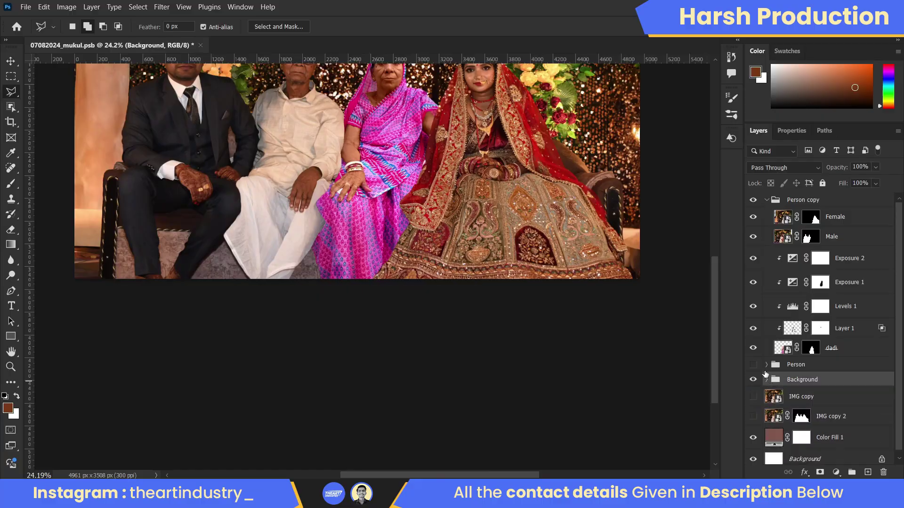
- Save the document and stamp all visible layers into a new layer above the collapsed Person copy group
scroll(372, 291, up, 4)
scroll(372, 290, down, 5)
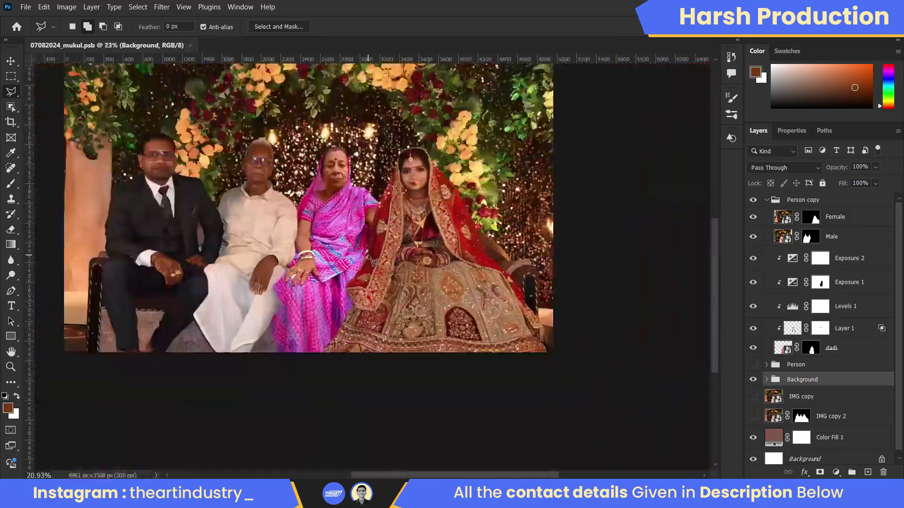
scroll(371, 290, up, 3)
scroll(372, 290, down, 2)
click(767, 200)
click(824, 202)
key(ctrl+shift+alt+e)
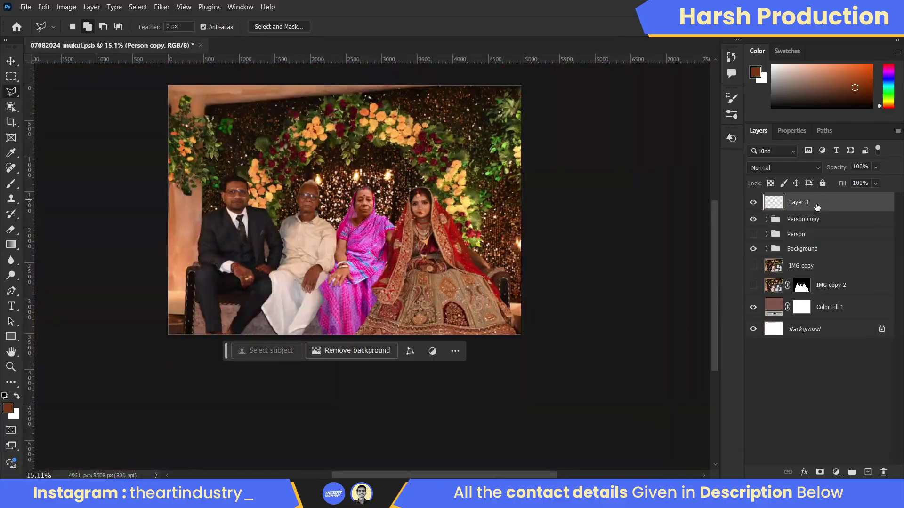
right_click(816, 205)
click(787, 402)
- Add a Color Lookup adjustment layer above the merged Layer 3
scroll(356, 209, up, 4)
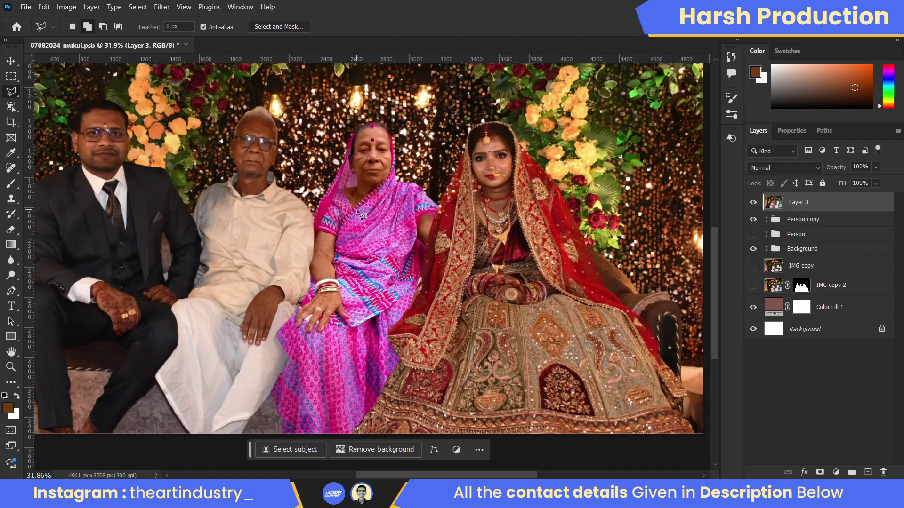
scroll(356, 209, down, 3)
scroll(357, 209, up, 2)
click(833, 409)
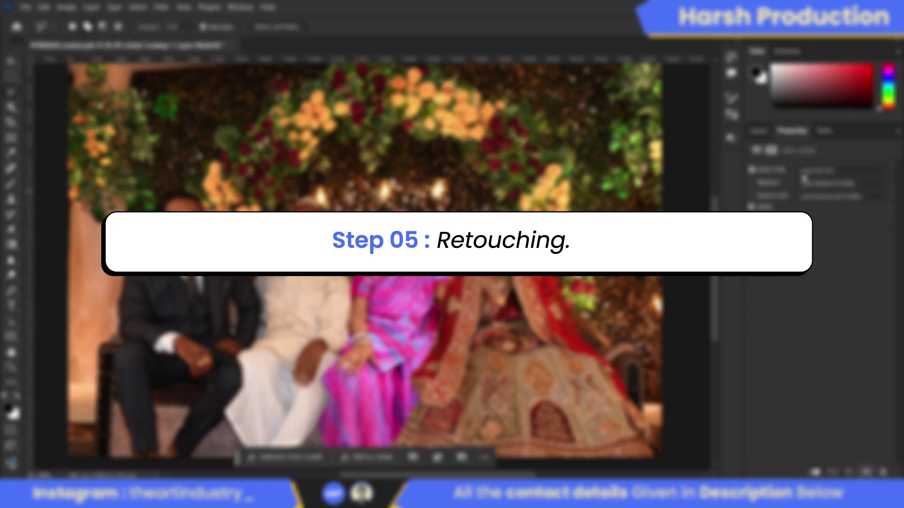